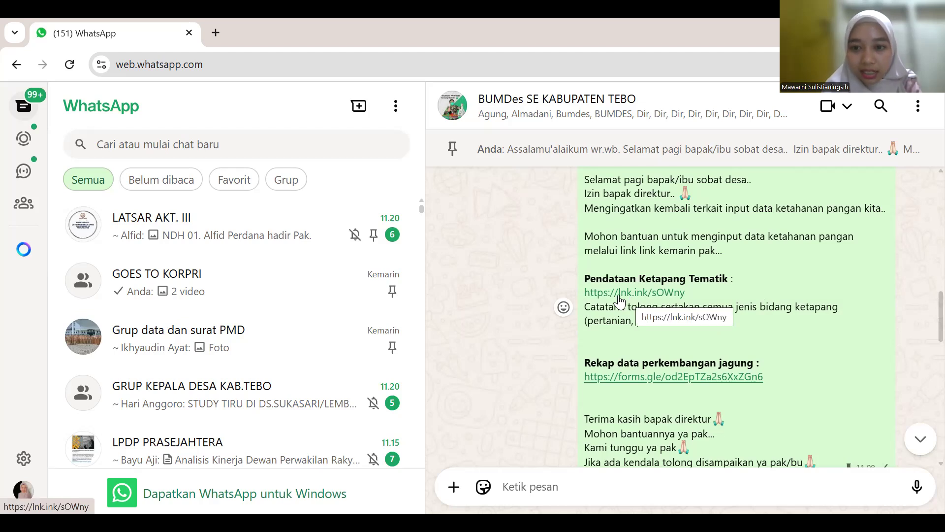
- Open the Pendataan Ketapang Tematik spreadsheet from its link in the BUMDes SE KABUPATEN TEBO group chat
left_click(620, 292)
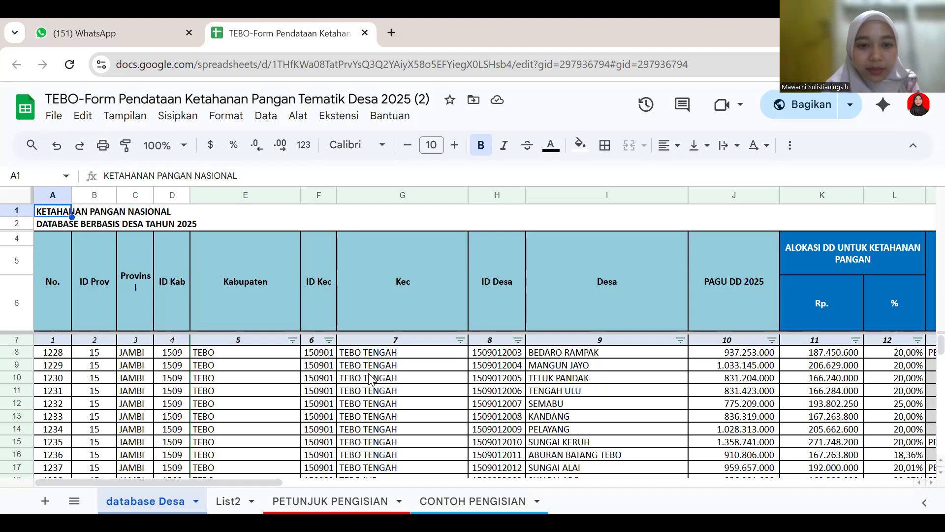
scroll(370, 379, "down", 1)
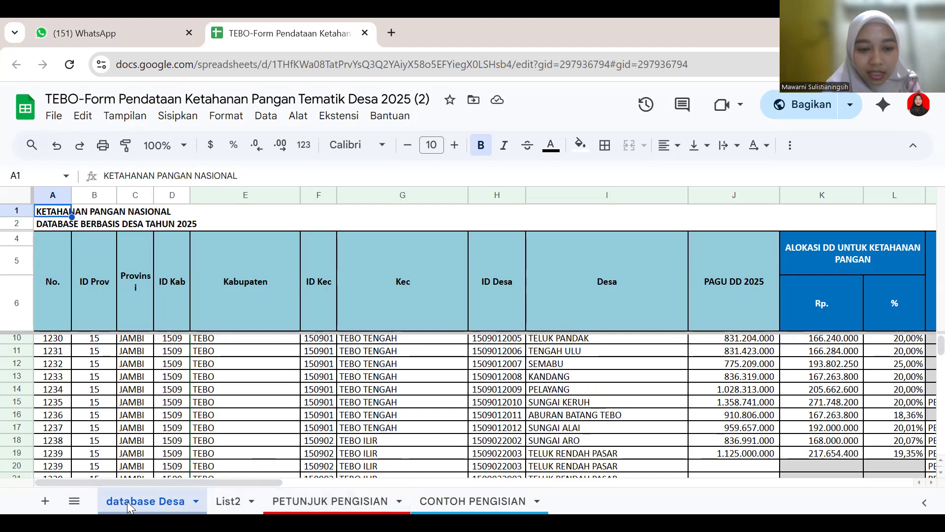
- Review the List2, PETUNJUK PENGISIAN and CONTOH PENGISIAN sheets to see the activity list, filling instructions and sample entries
left_click(229, 501)
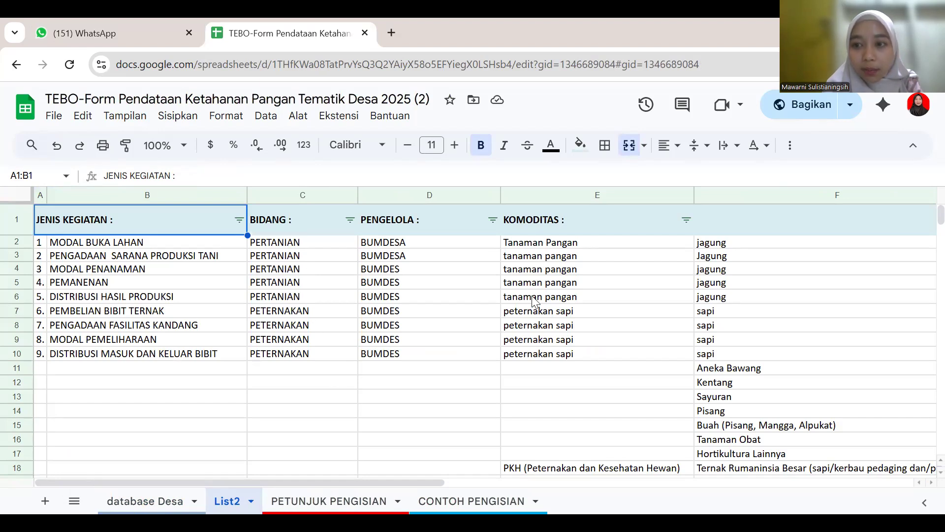
left_click(339, 498)
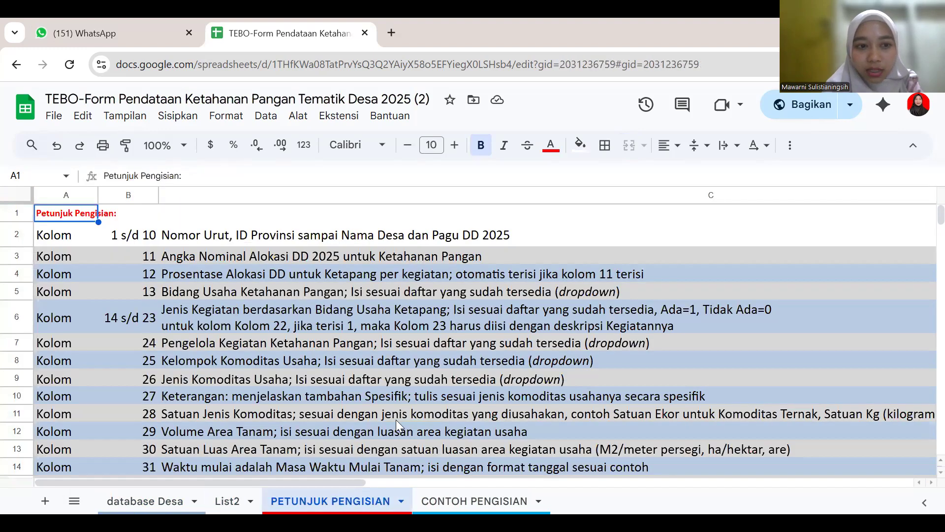
scroll(317, 317, "down", 3)
scroll(317, 317, "up", 3)
left_click(468, 502)
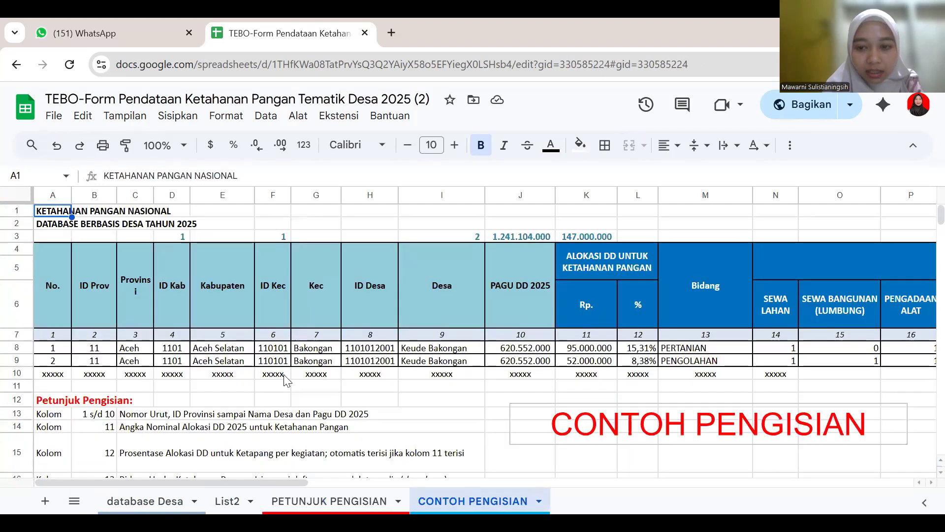
scroll(288, 381, "left", 4)
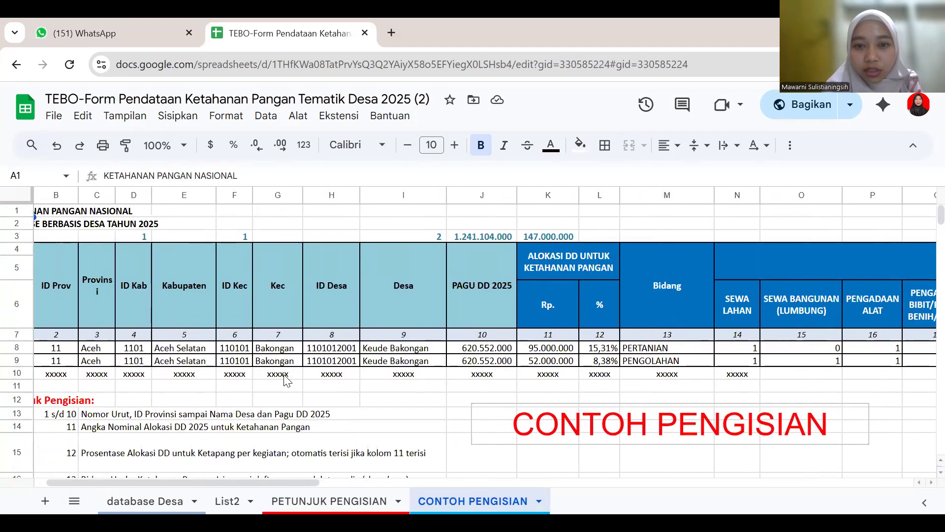
scroll(287, 381, "right", 2)
scroll(288, 380, "left", 4)
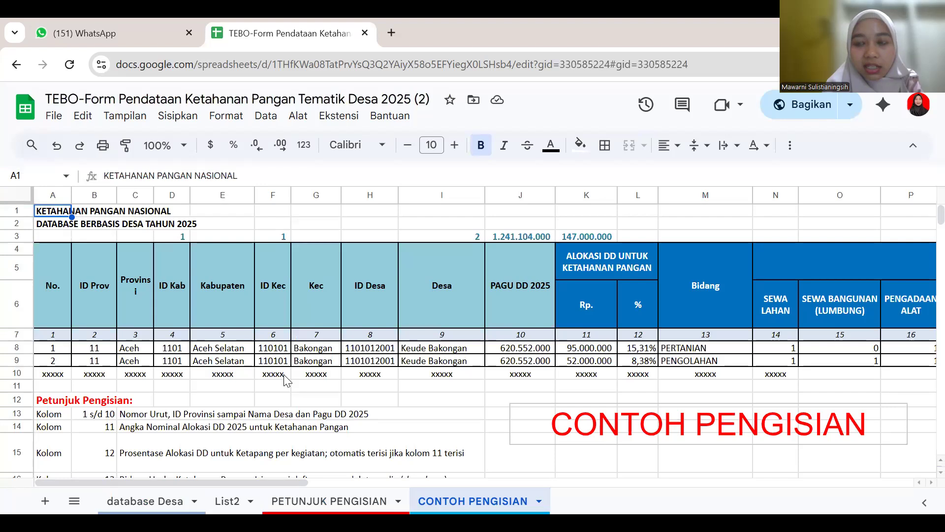
- Examine the village identity, PAGU DD 2025 and food-security allocation columns on the database Desa sheet
left_click(143, 501)
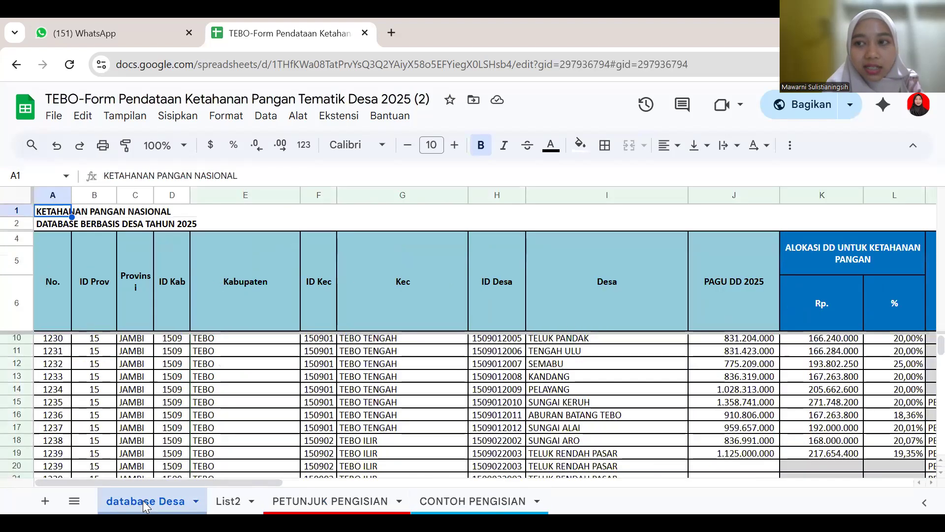
scroll(226, 407, "up", 1)
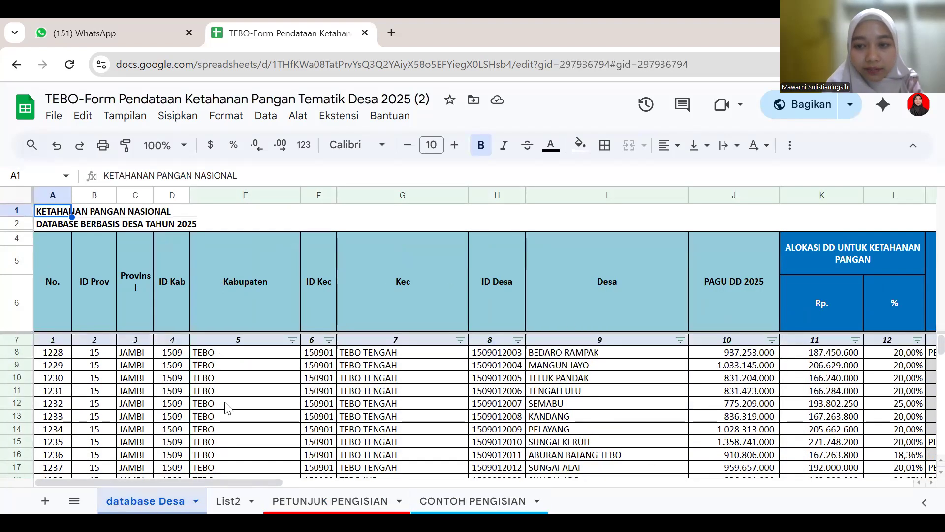
scroll(226, 408, "right", 5)
scroll(226, 408, "down", 2)
scroll(226, 407, "up", 2)
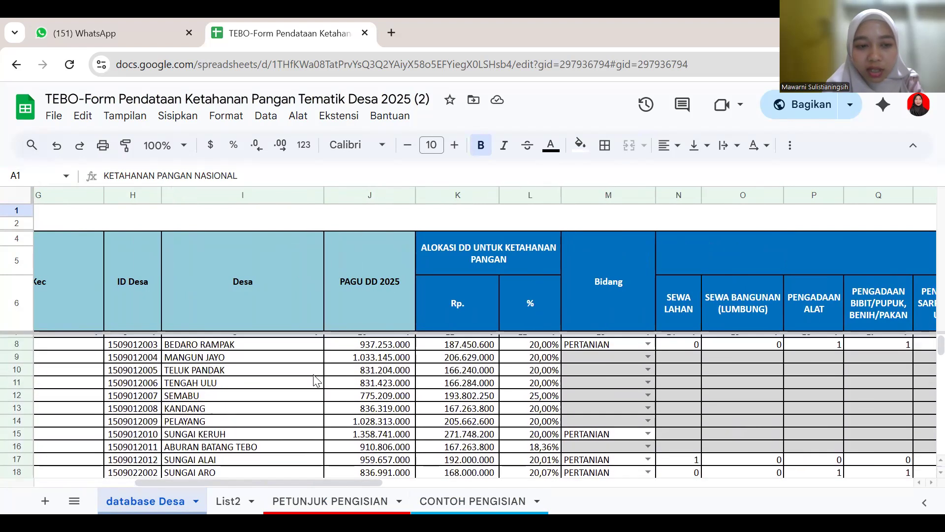
scroll(316, 380, "up", 1)
scroll(315, 379, "left", 2)
scroll(316, 381, "left", 3)
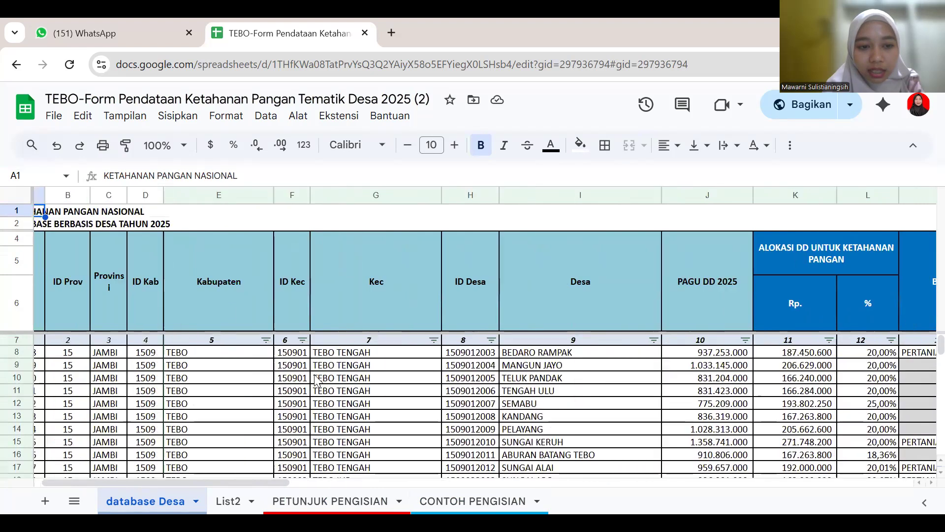
scroll(316, 380, "right", 4)
scroll(316, 380, "right", 1)
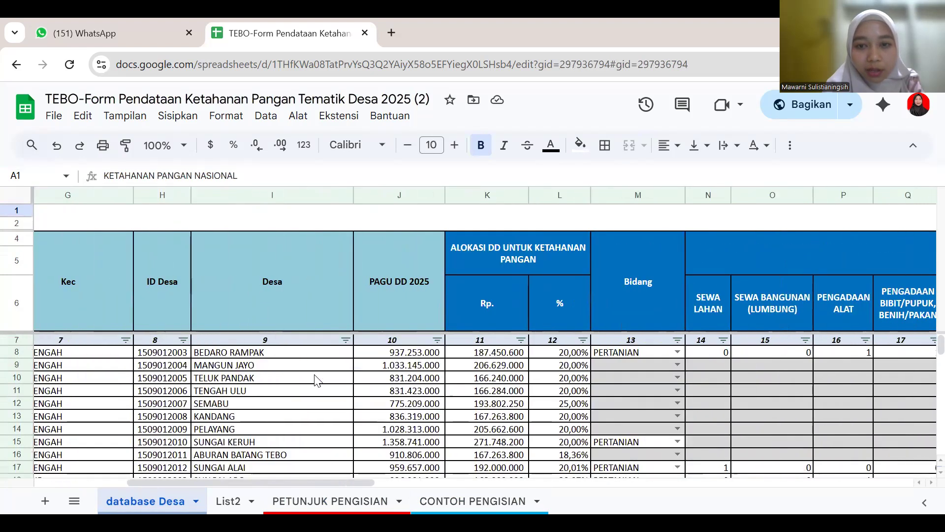
- Check the allocation, Bidang and Jenis Kegiatan columns across the village rows for filled and empty entries
scroll(316, 380, "down", 2)
scroll(317, 380, "right", 1)
scroll(317, 380, "up", 2)
scroll(317, 380, "right", 1)
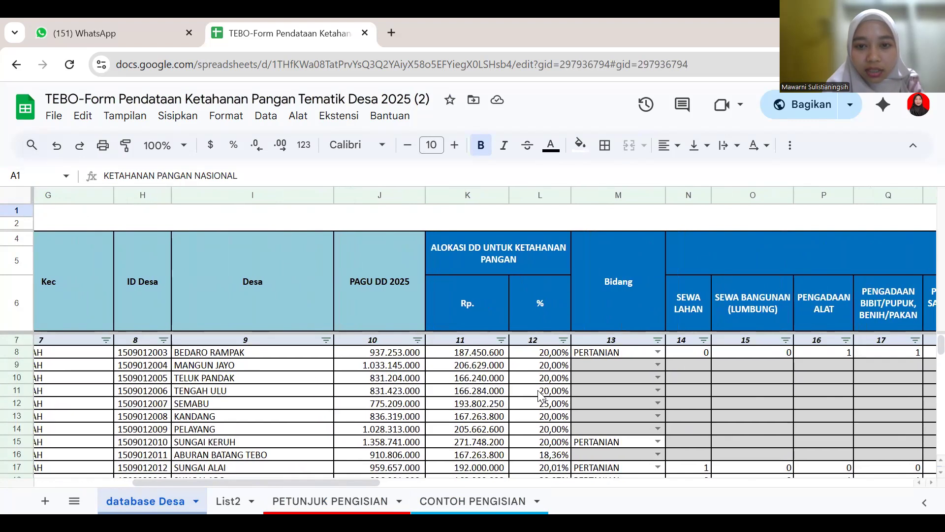
scroll(505, 391, "down", 2)
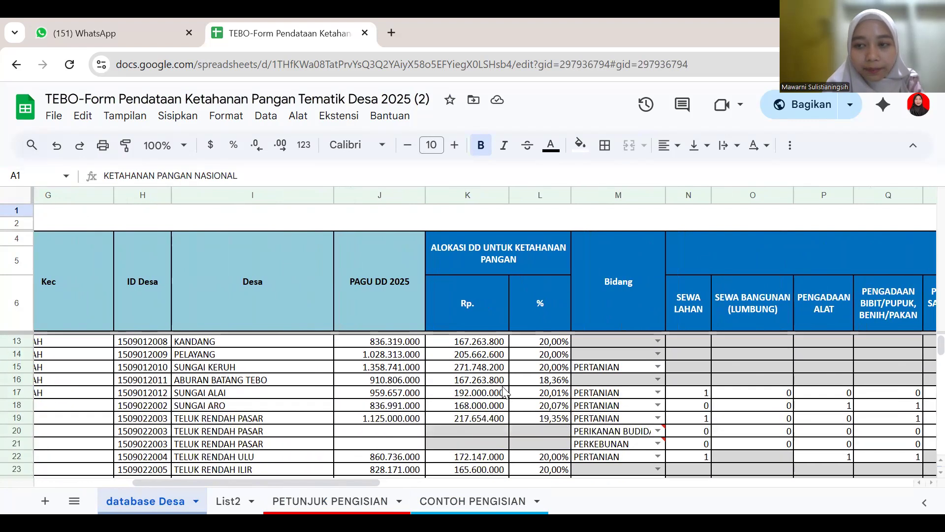
scroll(505, 390, "up", 2)
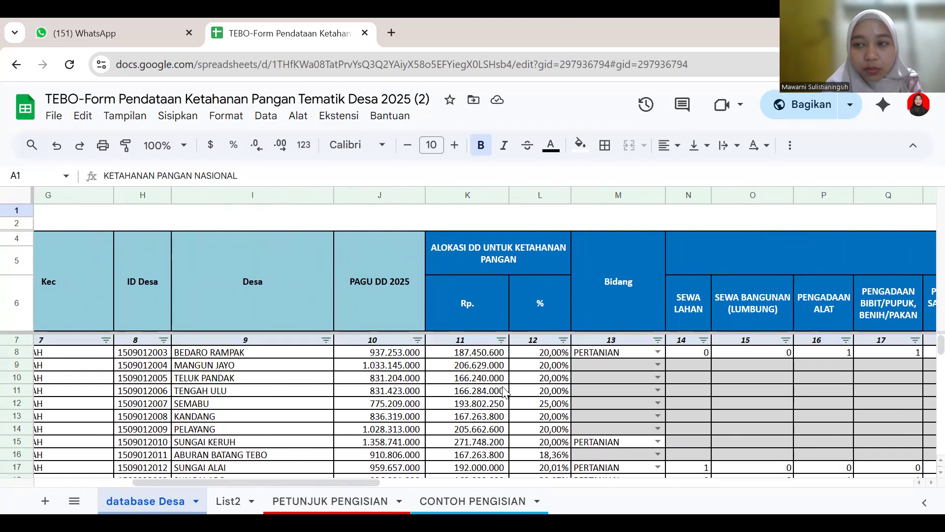
scroll(503, 391, "right", 2)
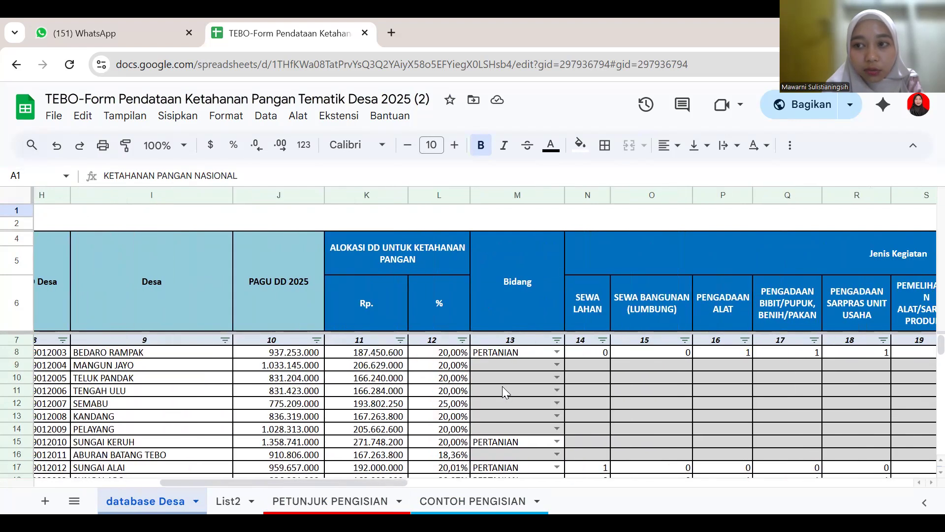
scroll(503, 390, "down", 2)
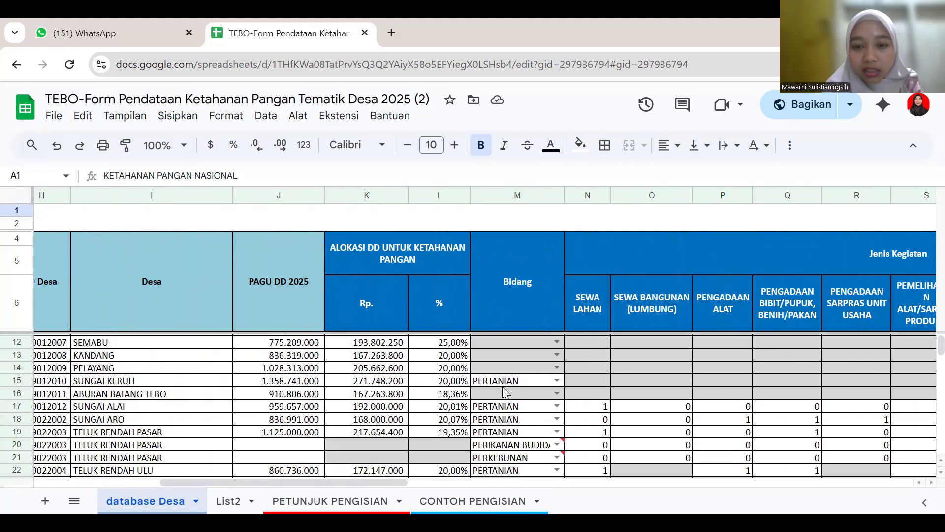
scroll(503, 387, "down", 2)
scroll(503, 388, "up", 5)
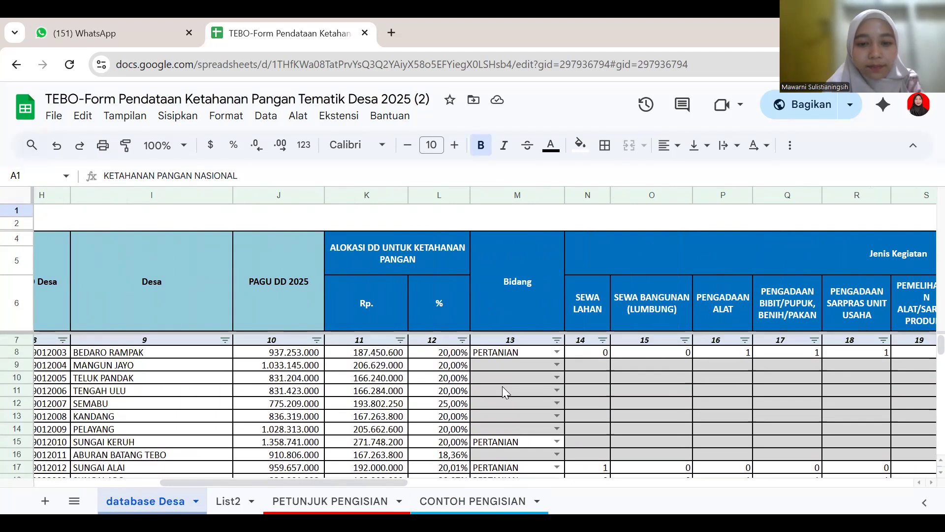
scroll(503, 386, "down", 2)
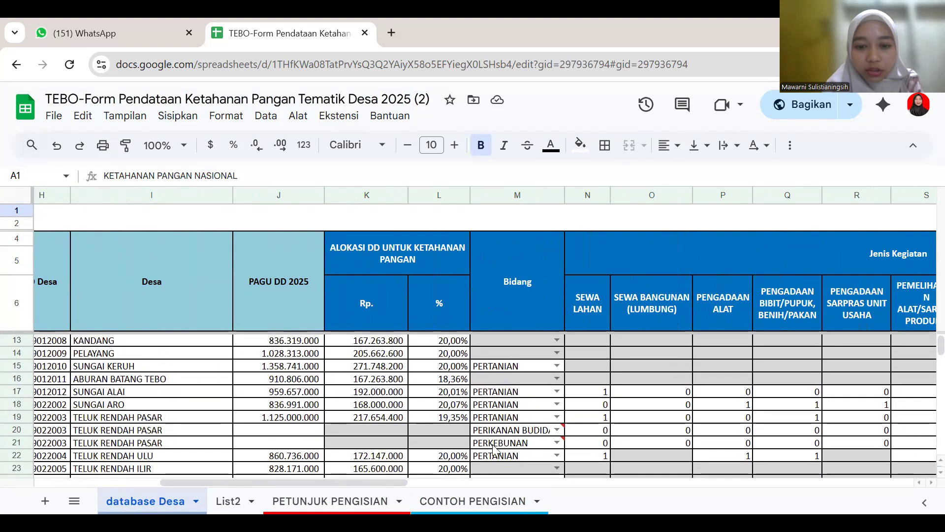
- Review the sample rows on the CONTOH PENGISIAN sheet, from the village identity through the Jenis Kegiatan columns
left_click(454, 501)
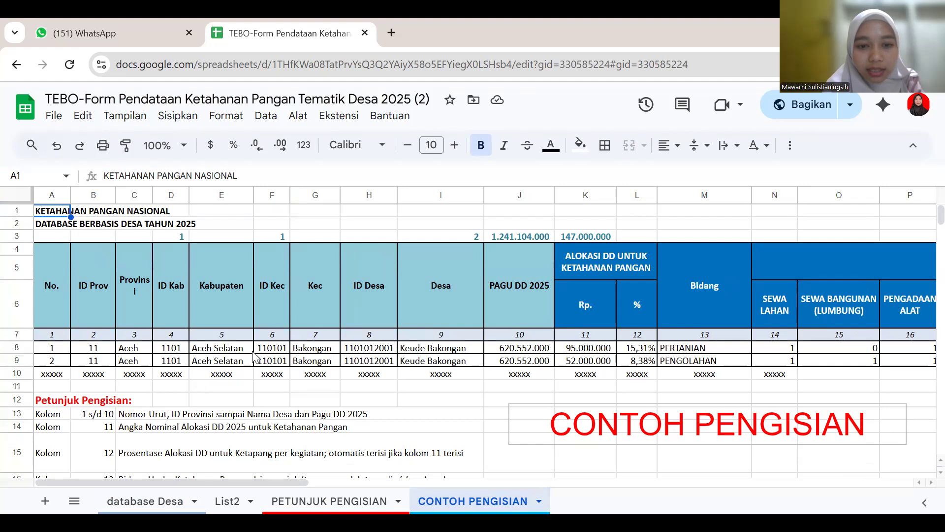
scroll(259, 355, "right", 5)
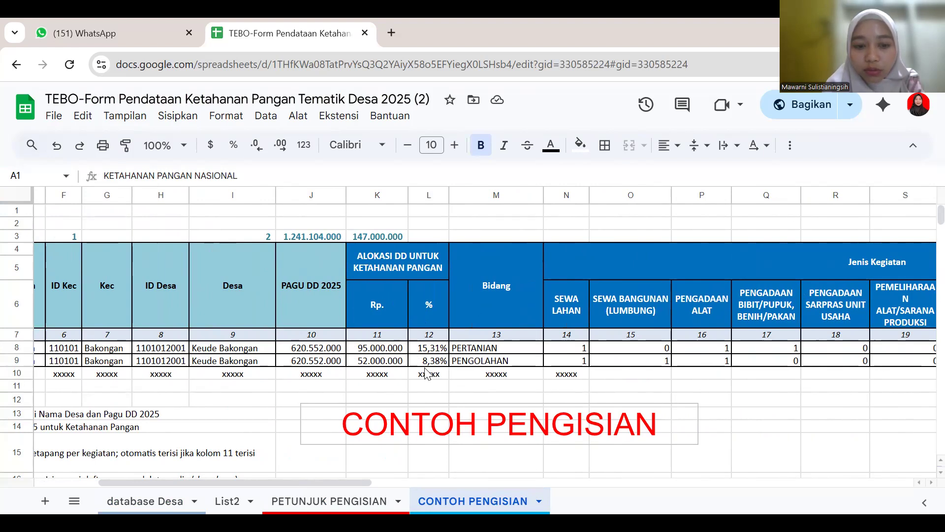
- Inspect the three TELUK RENDAH PASAR rows on the database Desa sheet, including their PAGU DD 2025 and Bidang entries
left_click(168, 507)
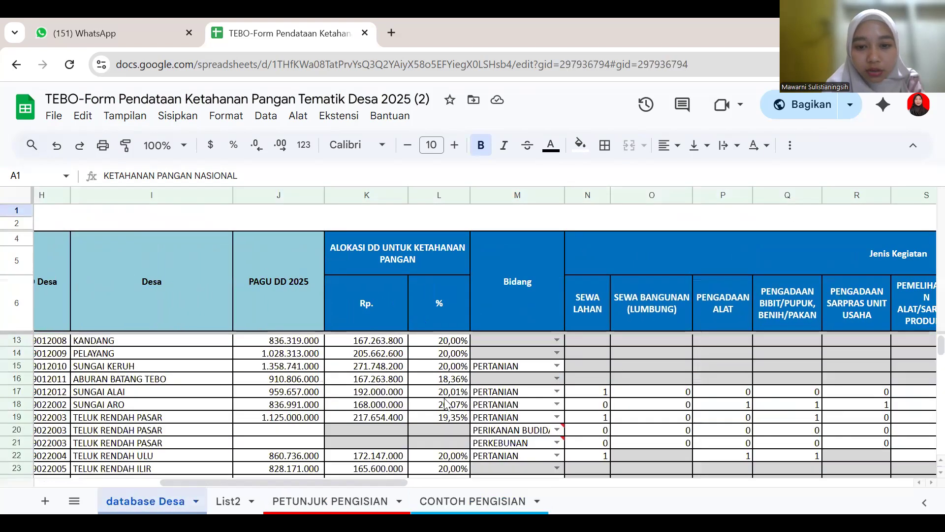
scroll(446, 404, "down", 2)
scroll(447, 404, "up", 2)
scroll(447, 404, "down", 1)
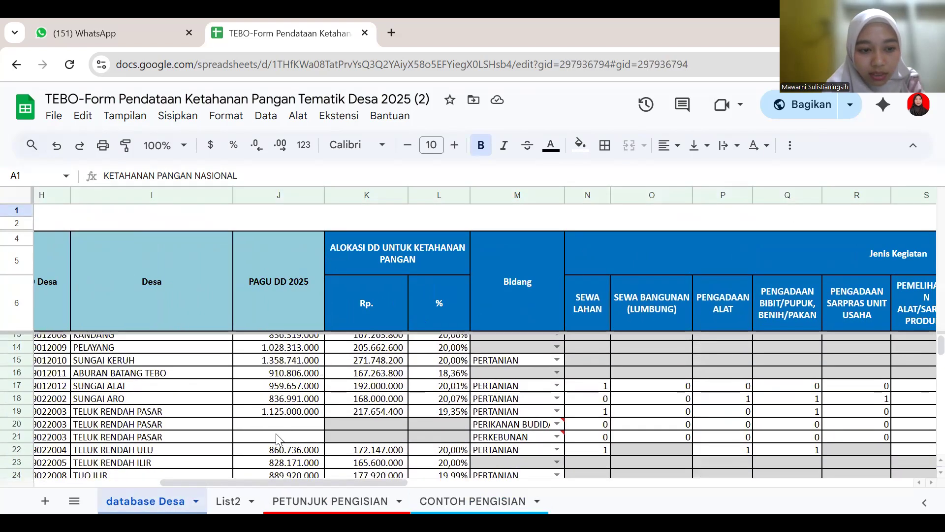
scroll(278, 438, "left", 2)
left_click(253, 412)
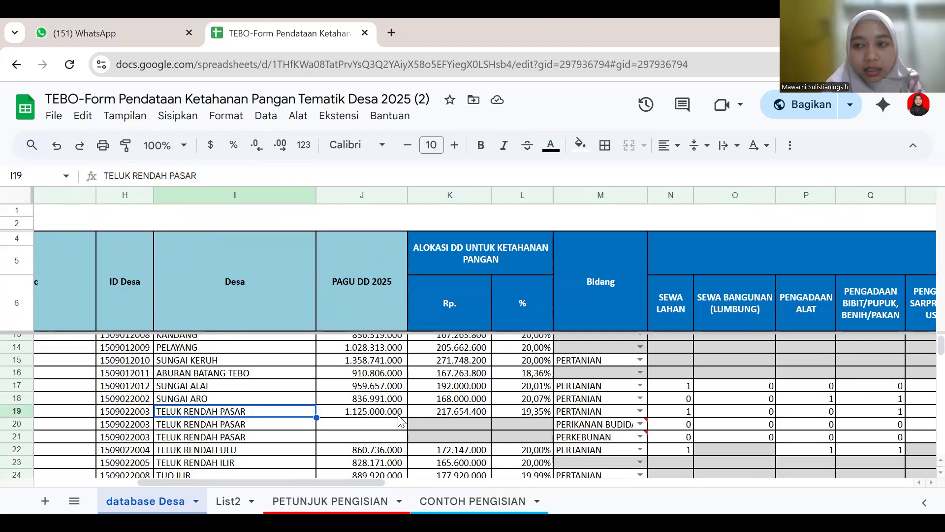
scroll(426, 419, "down", 1)
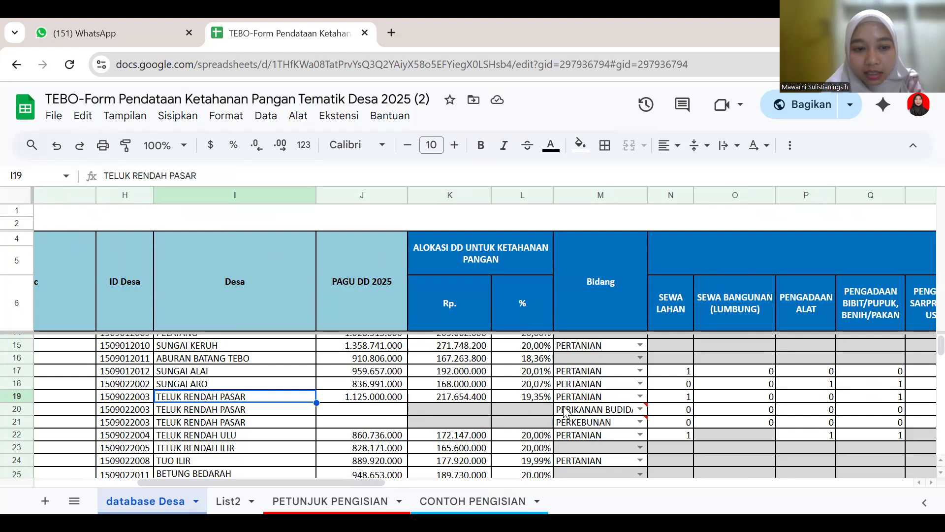
mouse_move(565, 411)
left_click(297, 425)
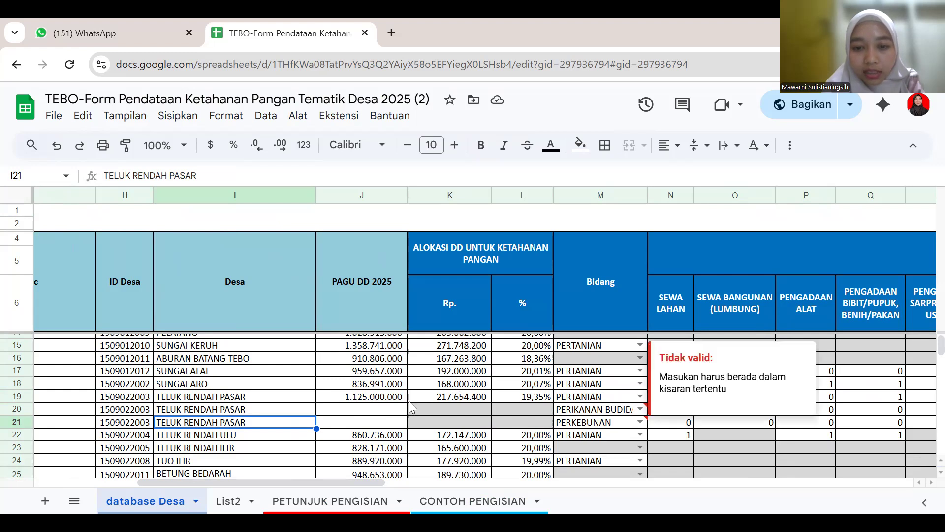
left_click(339, 424)
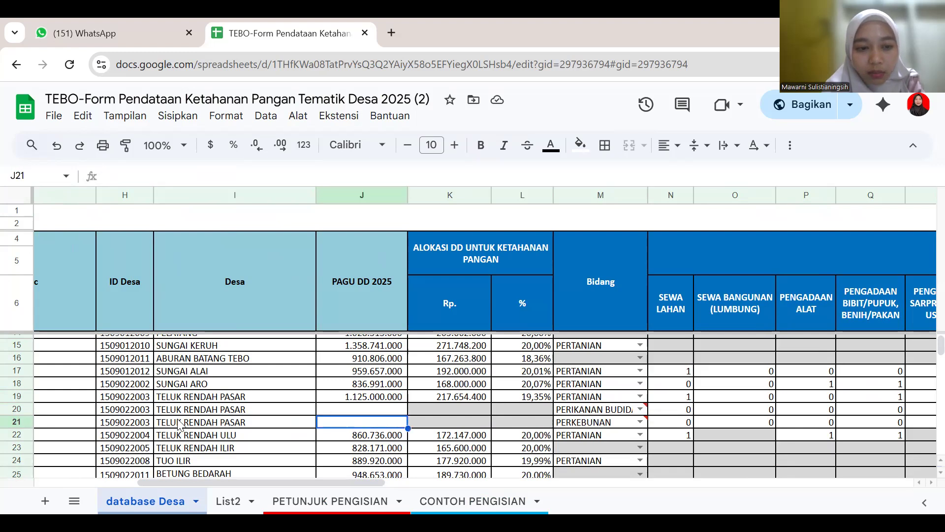
- Insert one blank row below row 21, the last TELUK RENDAH PASAR entry
left_click(16, 421)
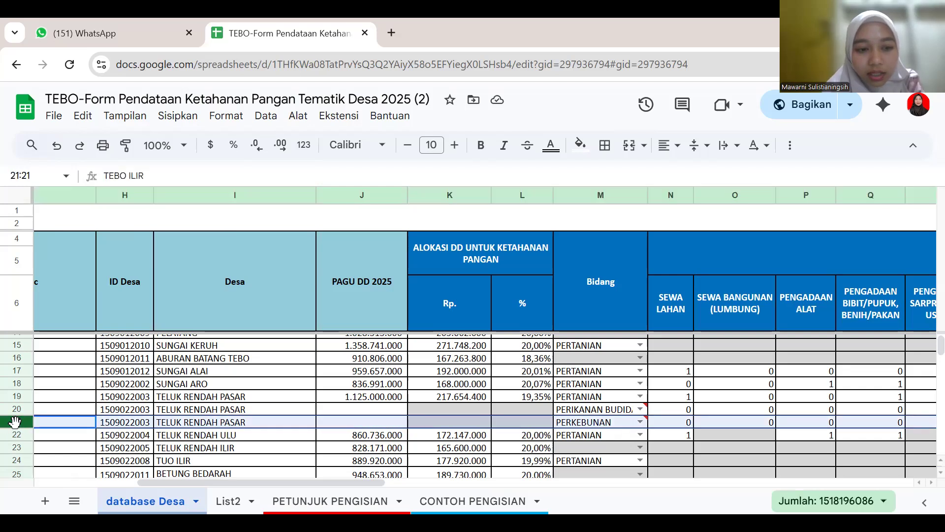
right_click(17, 428)
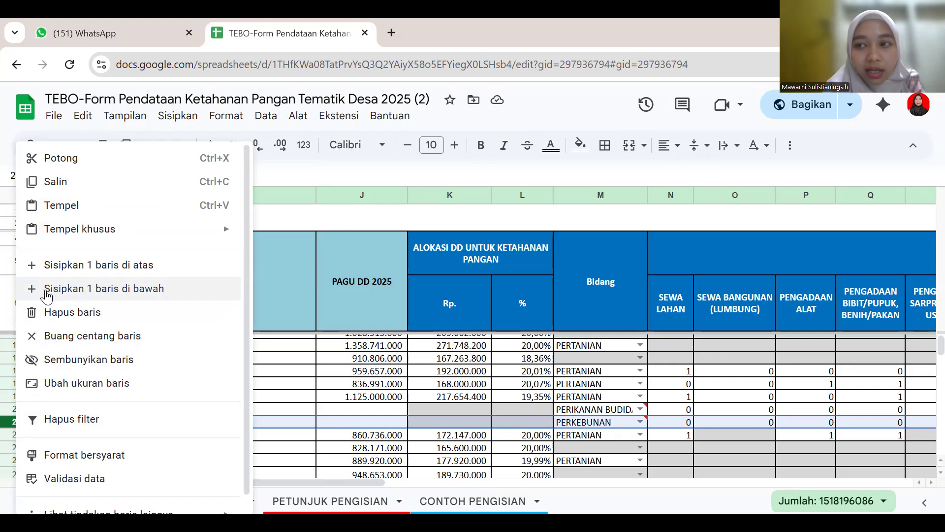
left_click(109, 292)
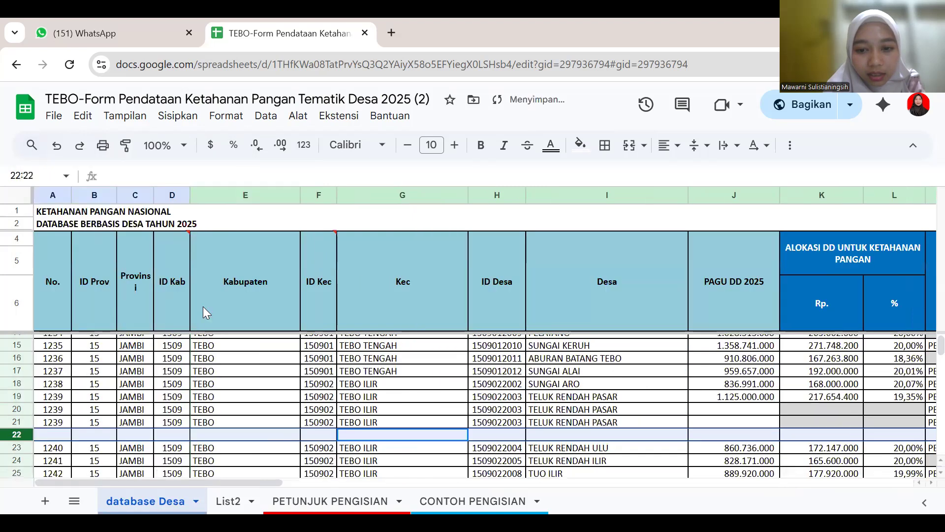
- Delete the blank row 22 beneath the TELUK RENDAH PASAR entries
left_click(565, 436)
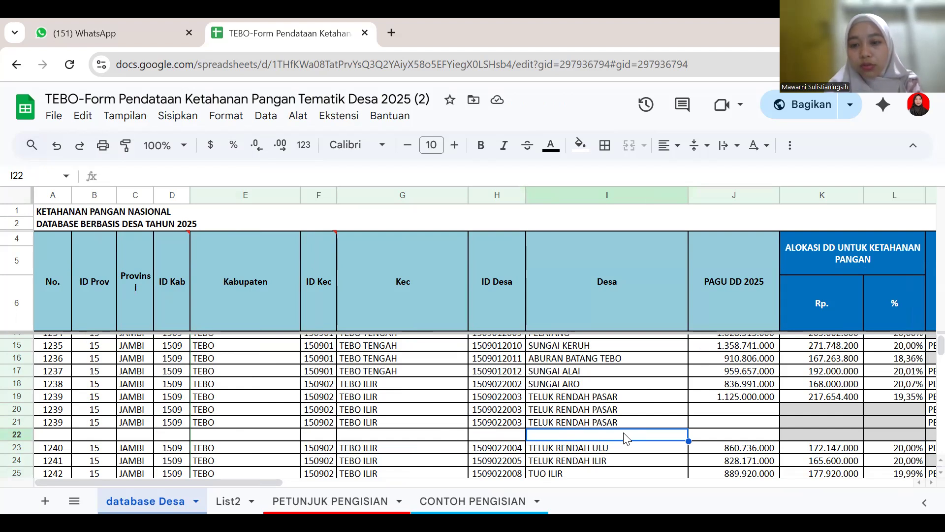
left_click(15, 437)
right_click(15, 438)
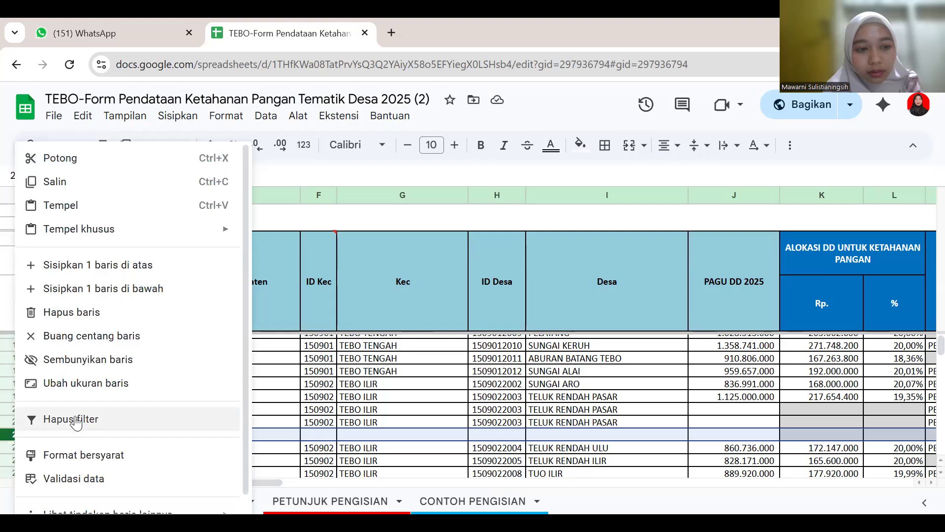
left_click(69, 319)
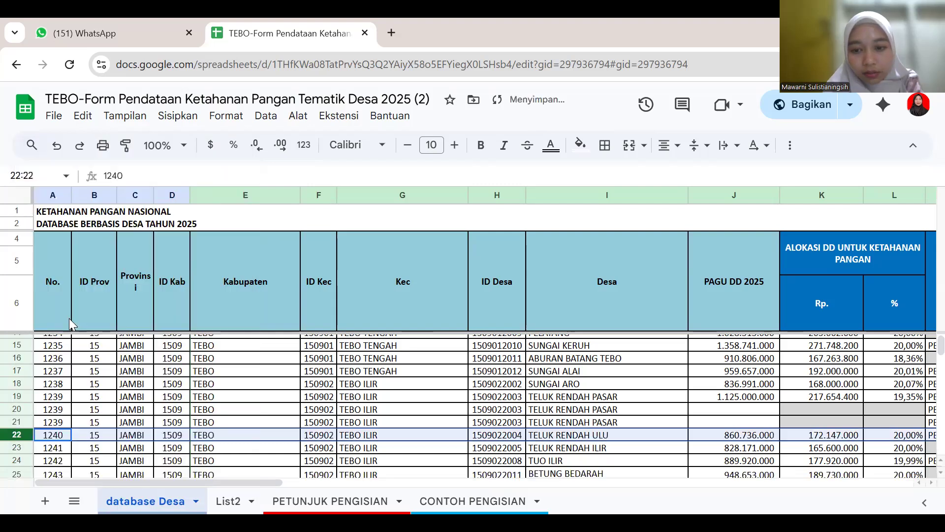
- View the allocation, Bidang and activity columns beside the TELUK RENDAH PASAR rows
scroll(663, 480, "right", 3)
scroll(663, 480, "right", 2)
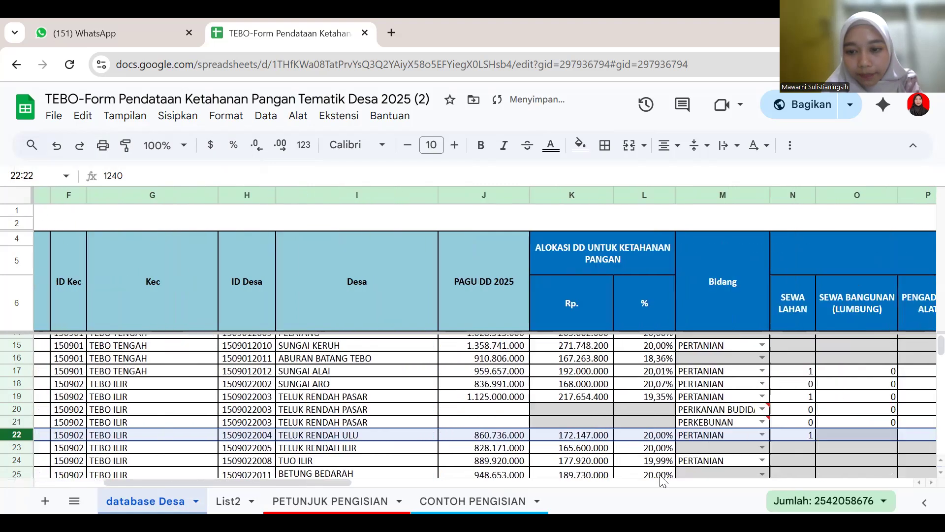
scroll(670, 394, "right", 1)
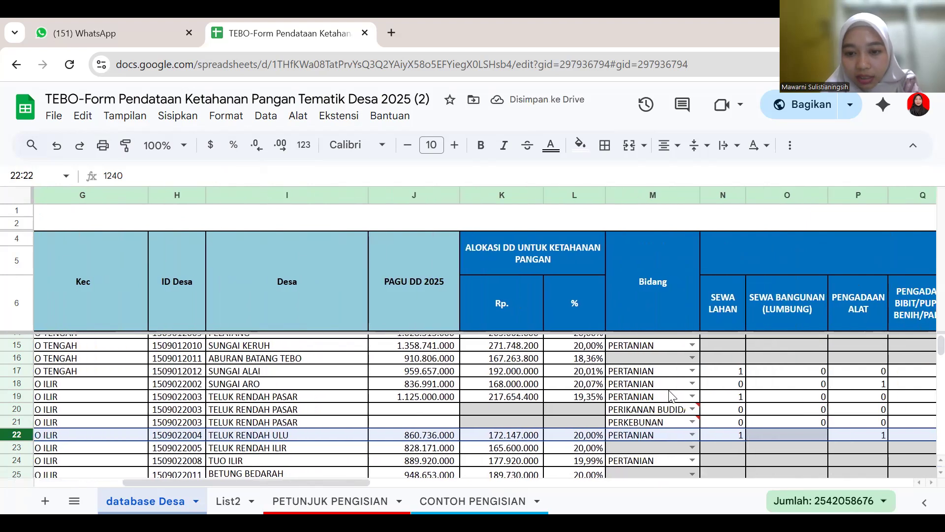
- Check the Bidang options for TELUK RENDAH PASAR in row 19 and its SEWA LAHAN entry under Jenis Kegiatan
scroll(660, 392, "down", 1)
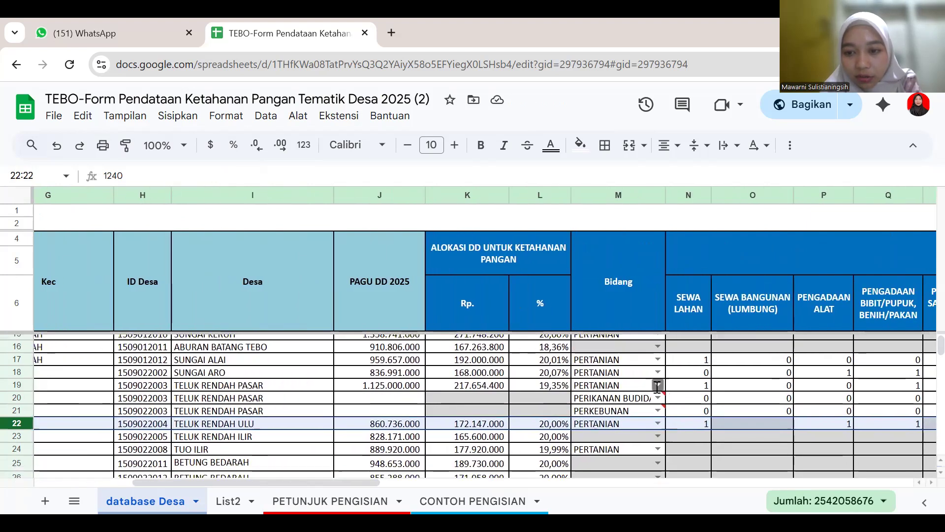
left_click(658, 385)
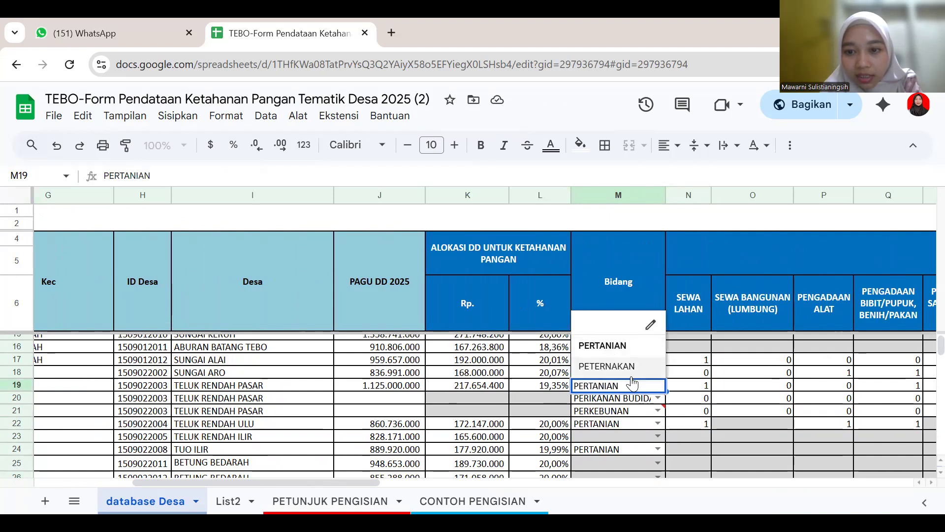
left_click(694, 388)
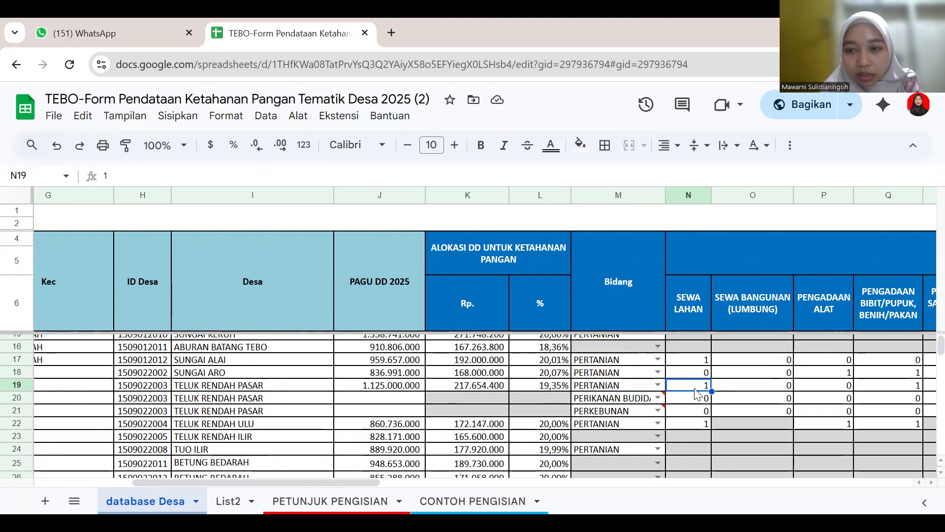
scroll(697, 393, "right", 5)
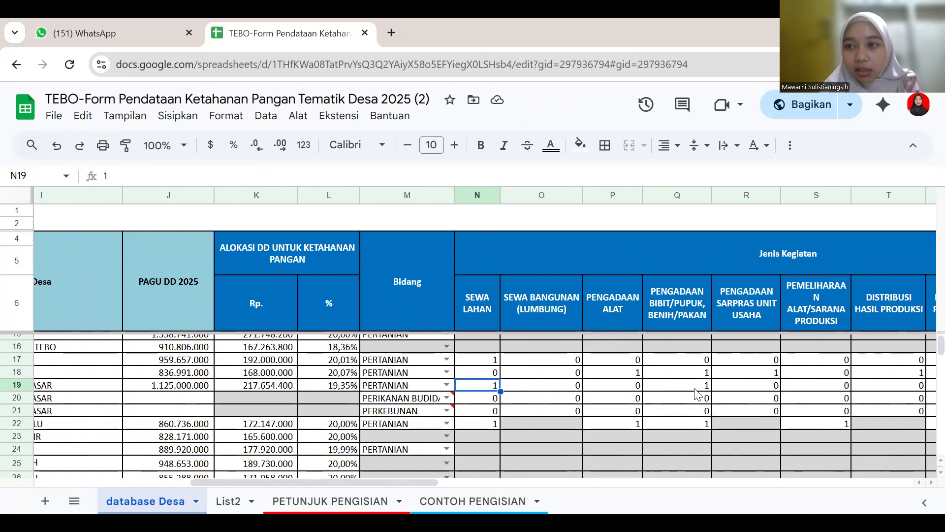
- Try changing the SEWA LAHAN value in row 19 to 0
double_click(492, 387)
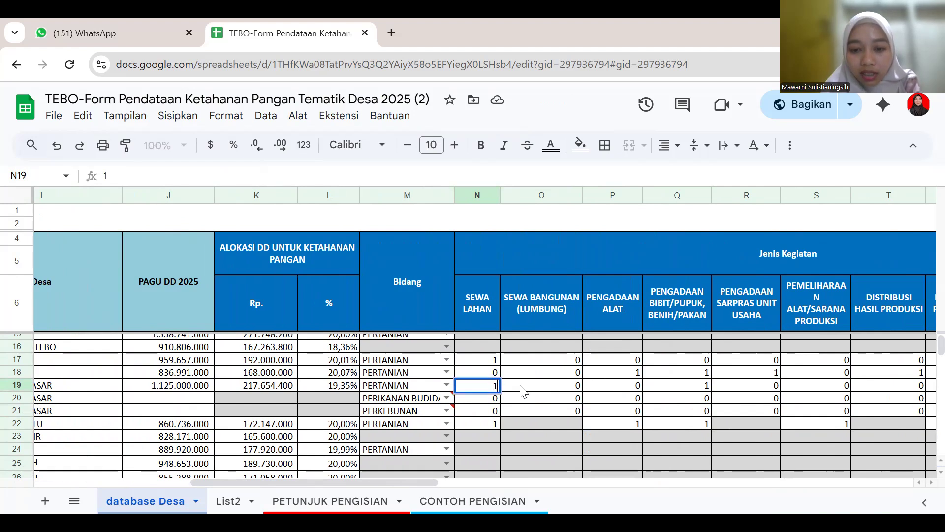
key("BackSpace")
type("0")
key("BackSpace")
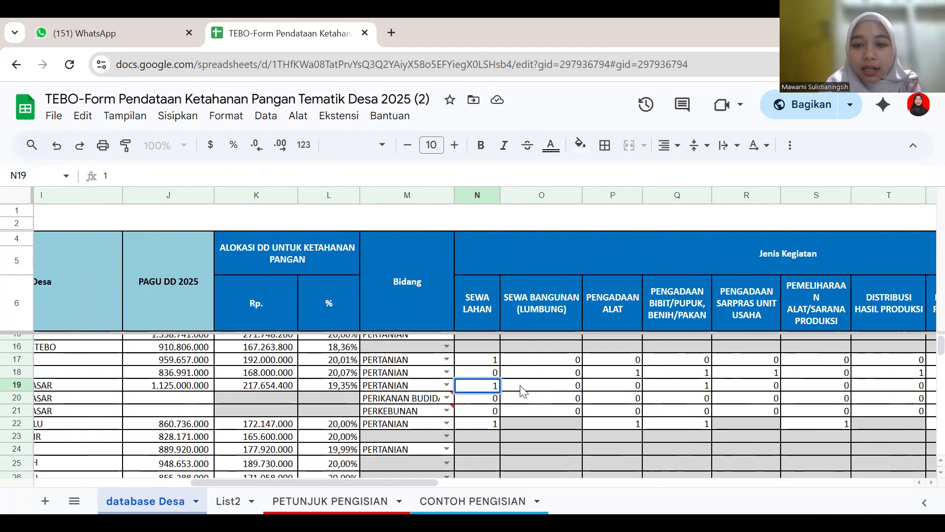
left_click(524, 391)
- Review row 19's Jenis Kegiatan entries from SEWA BANGUNAN (LUMBUNG) through PENGADAAN SARPRAS UNIT USAHA
scroll(524, 392, "right", 3)
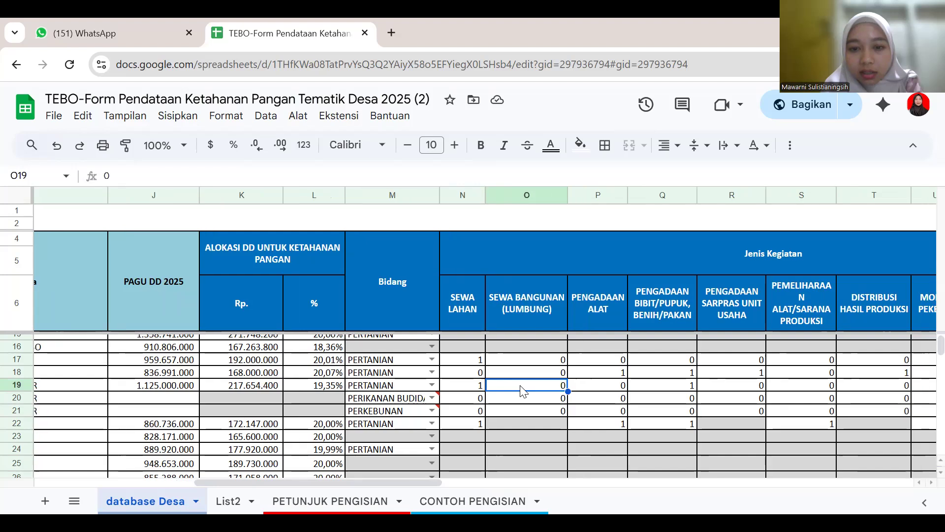
scroll(524, 391, "right", 2)
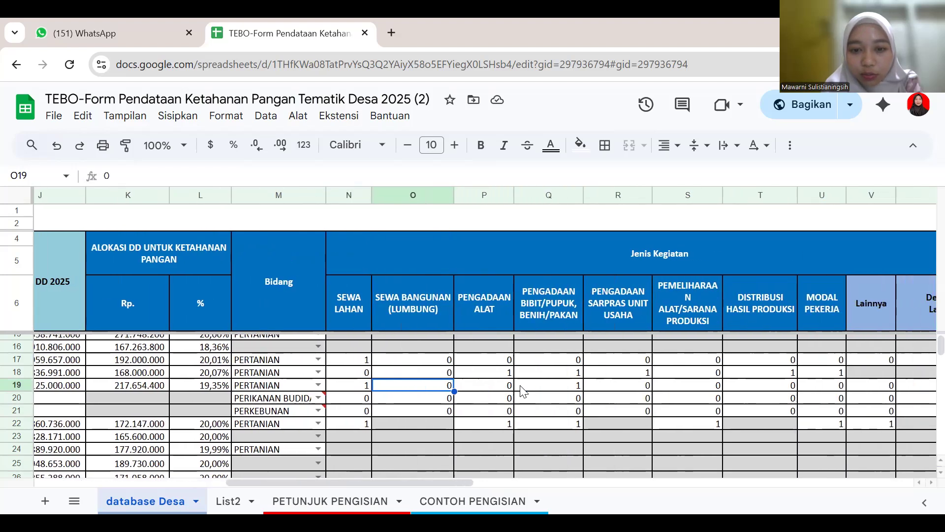
scroll(523, 391, "right", 2)
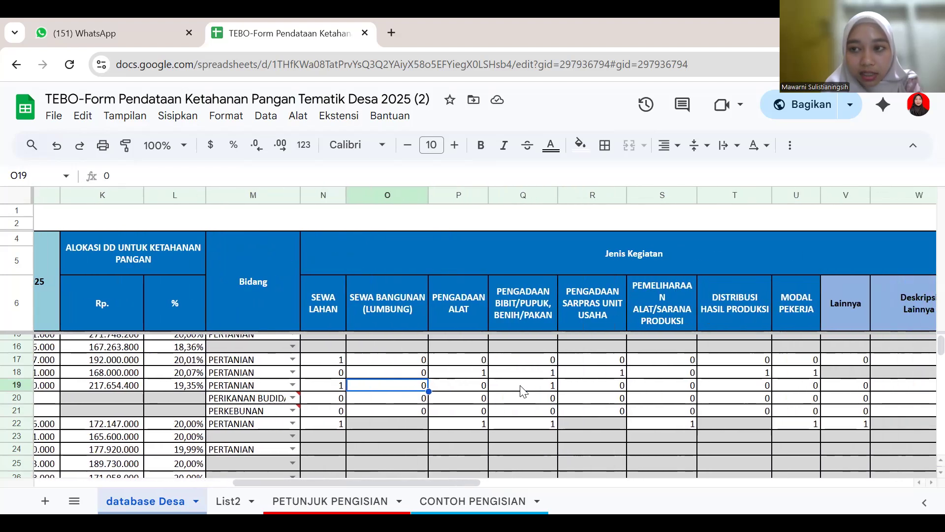
scroll(523, 391, "right", 1)
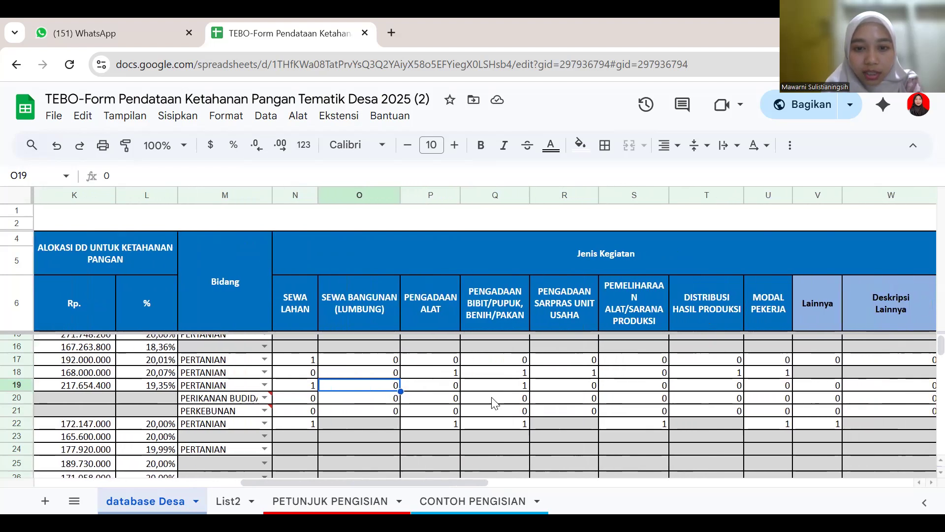
scroll(492, 400, "right", 3)
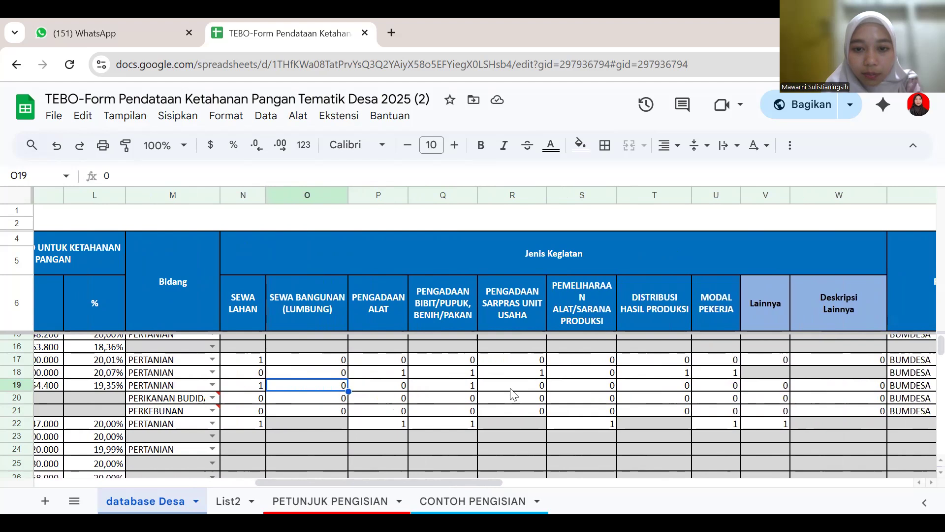
left_click(513, 384)
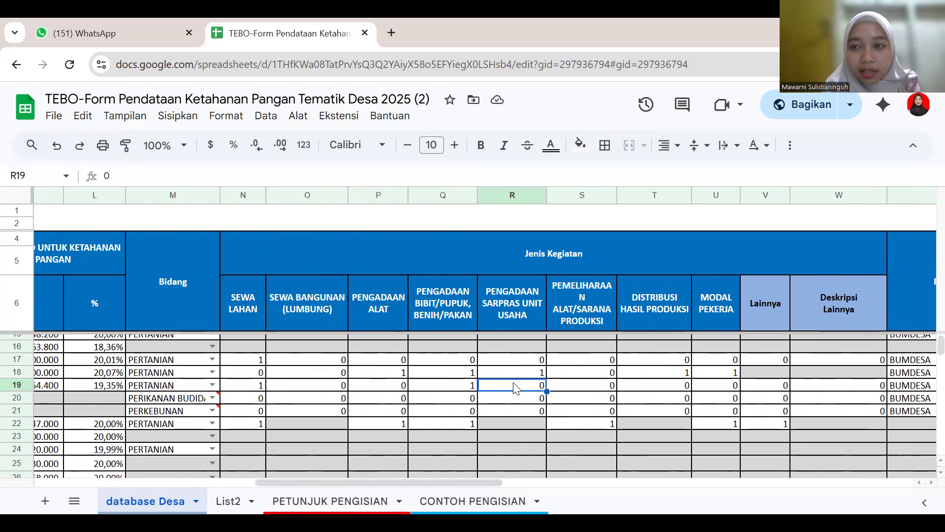
scroll(515, 388, "right", 3)
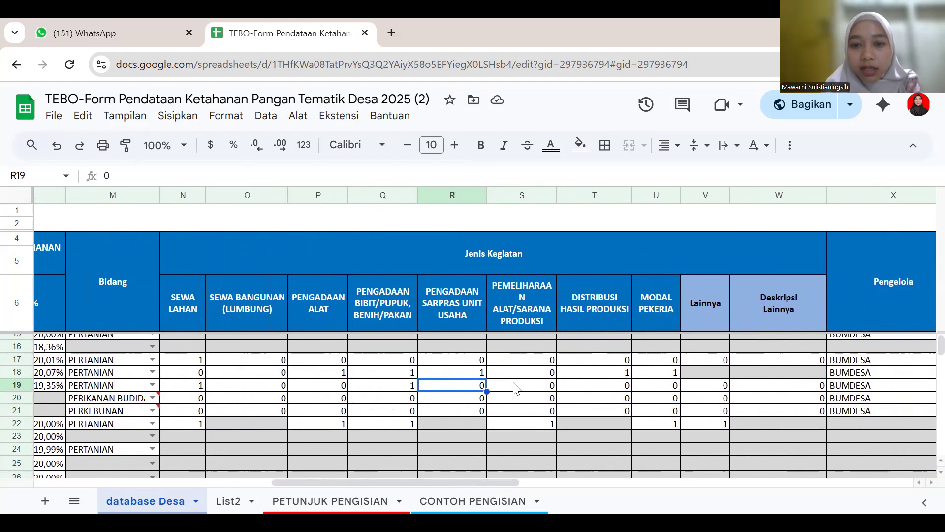
scroll(514, 387, "right", 3)
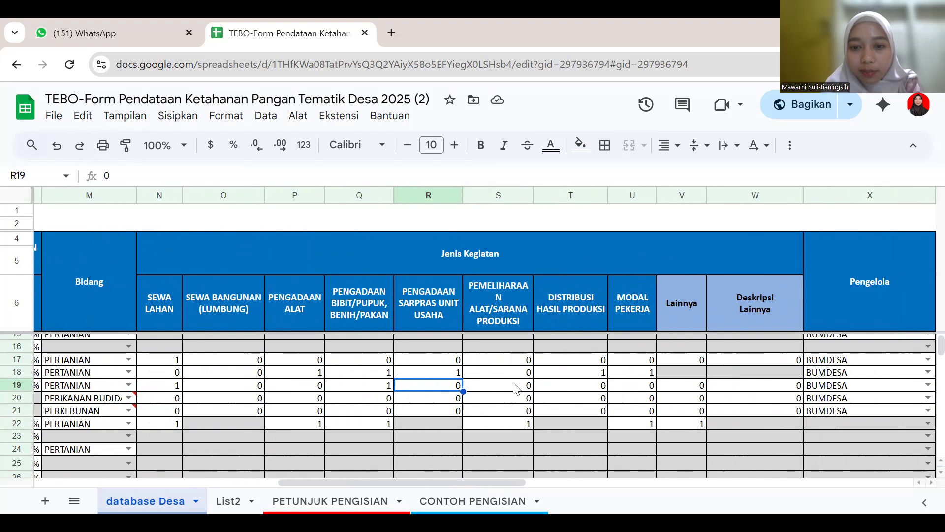
- Review row 19's remaining activity entries, from DISTRIBUSI HASIL PRODUKSI and MODAL PEKERJA to Lainnya and Deskripsi Lainnya
left_click(551, 388)
scroll(552, 388, "right", 2)
left_click(560, 389)
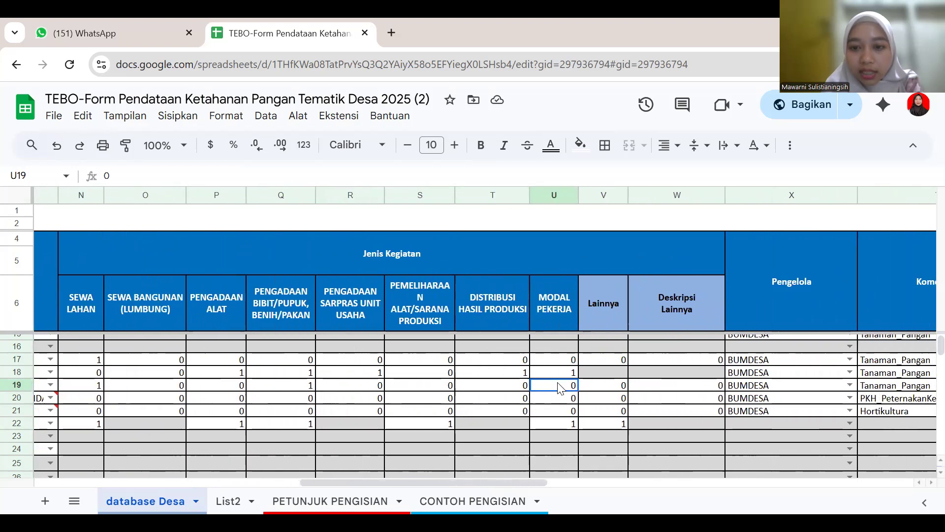
scroll(560, 389, "right", 2)
left_click(578, 392)
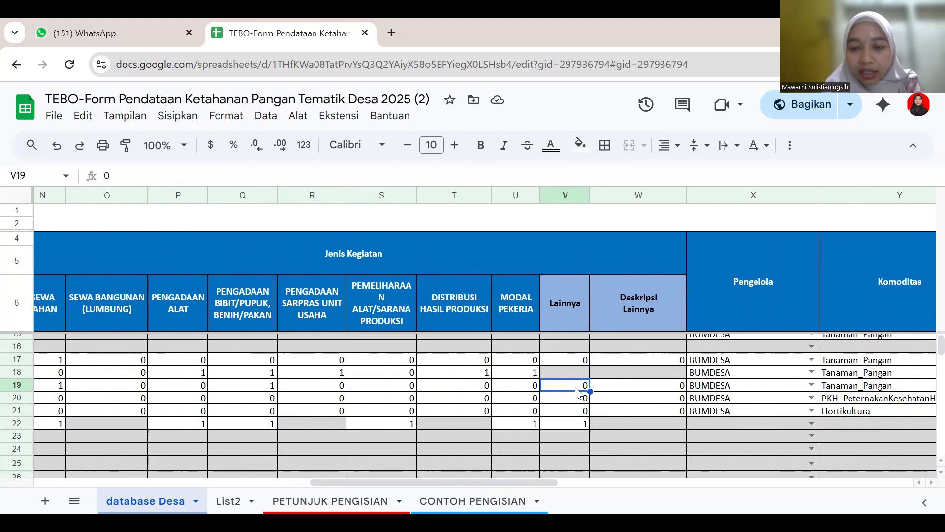
left_click(634, 388)
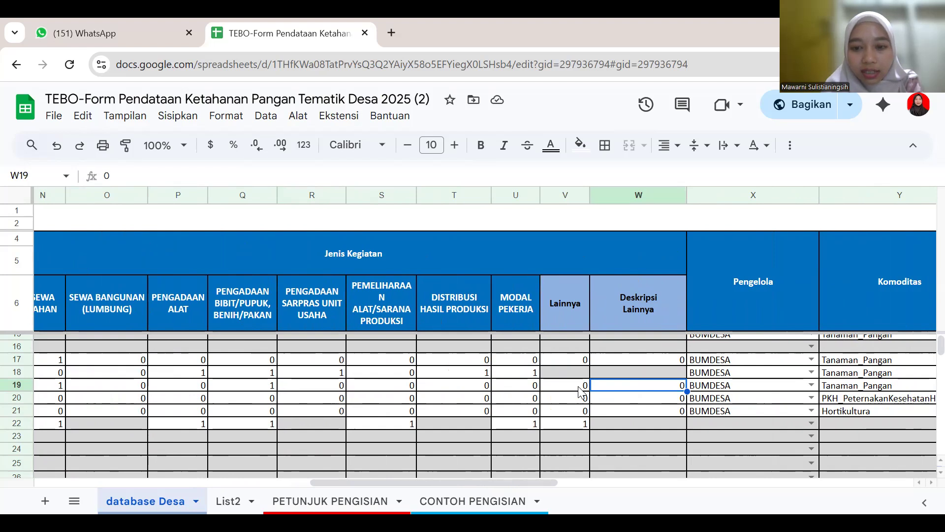
- Set the Lainnya value in row 19 to 1
left_click(580, 388)
type("1")
left_click(643, 389)
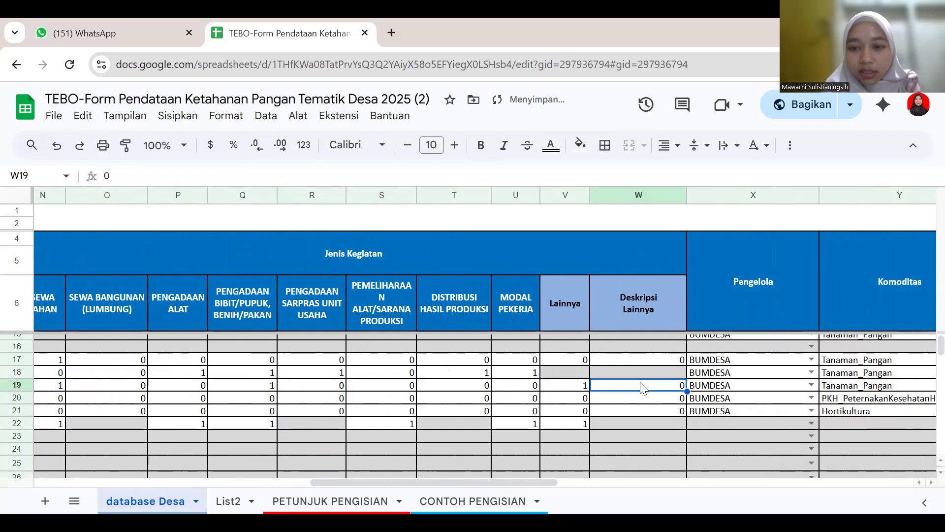
- Clear the Deskripsi Lainnya cell in row 19
left_click_drag(110, 177, 93, 181)
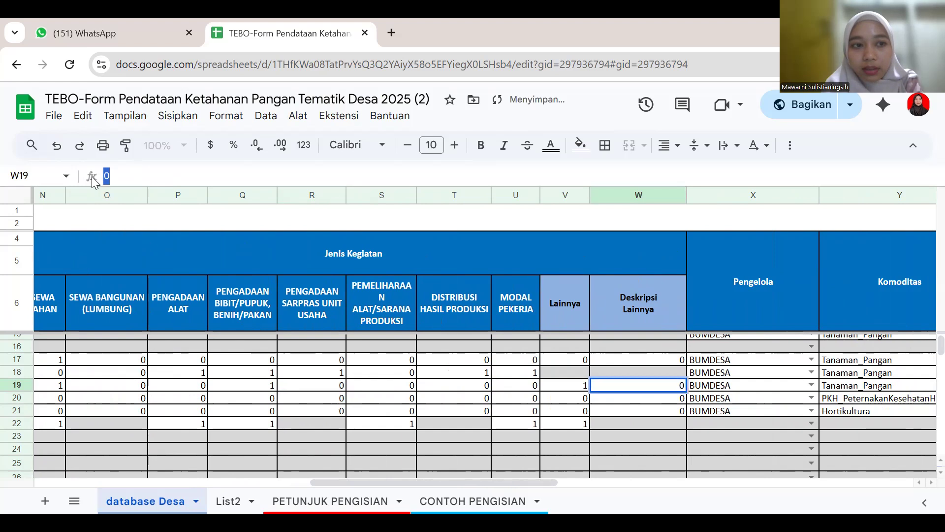
type("kk")
key("BackSpace")
key("BackSpace")
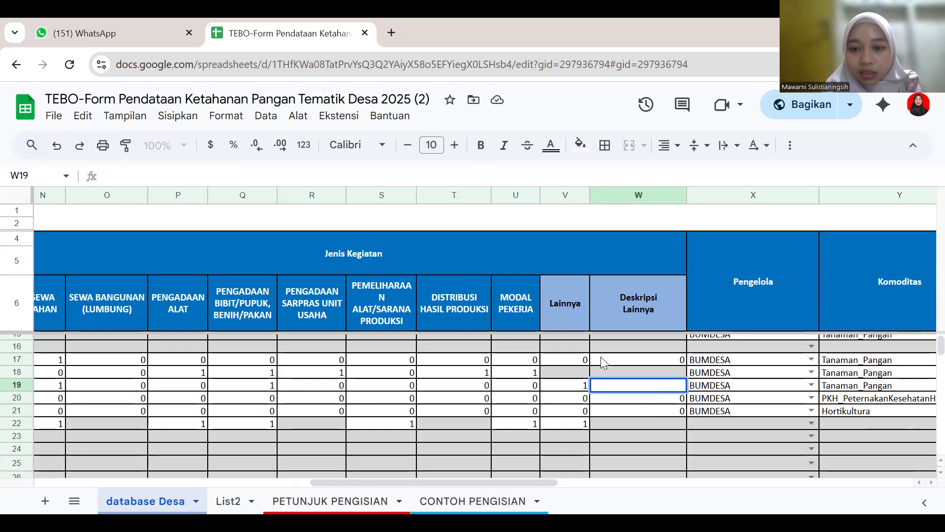
- Set the Lainnya value in row 19 back to 0
left_click(583, 387)
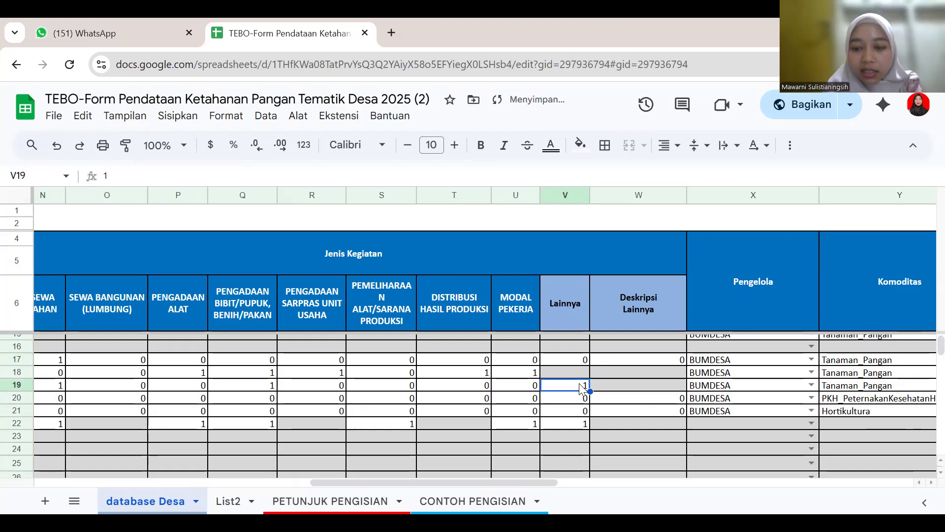
type("0")
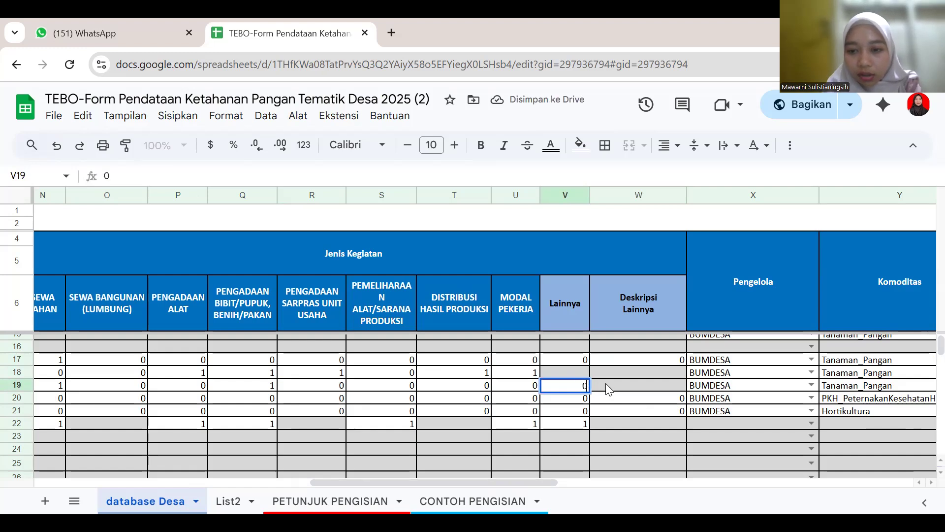
left_click(644, 389)
- Check the available Pengelola options for row 19 without changing the selection
scroll(644, 389, "right", 4)
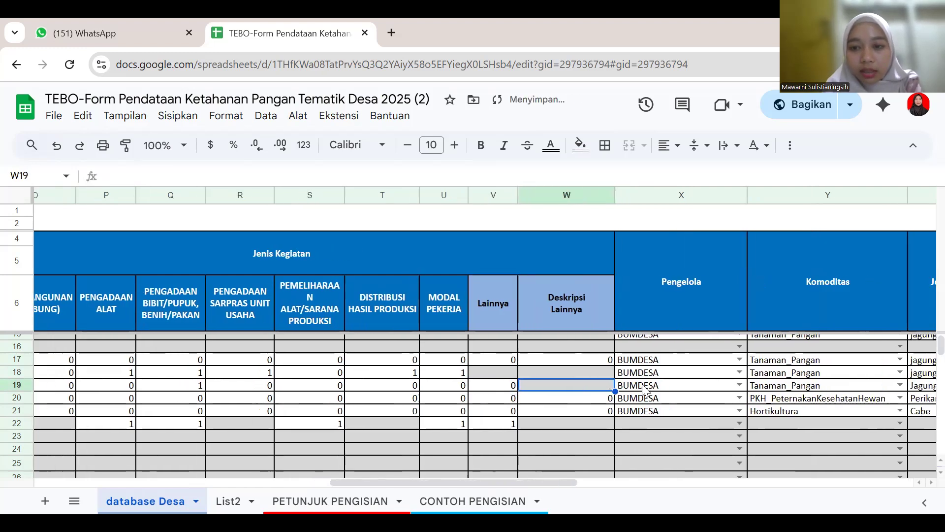
scroll(644, 390, "right", 3)
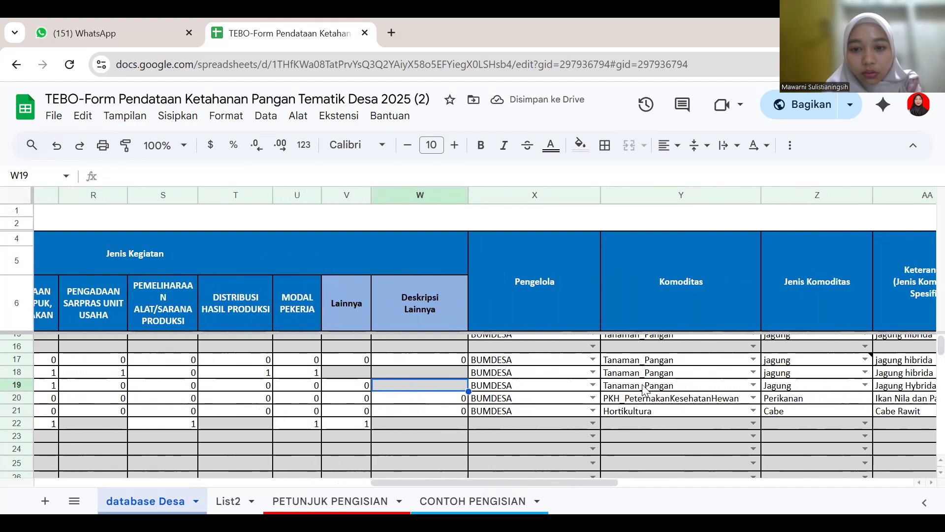
double_click(590, 385)
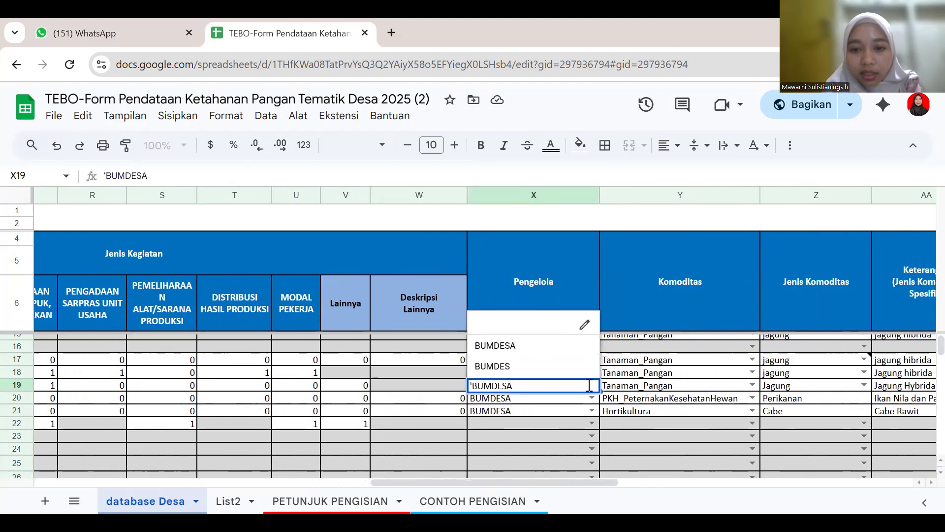
left_click(665, 374)
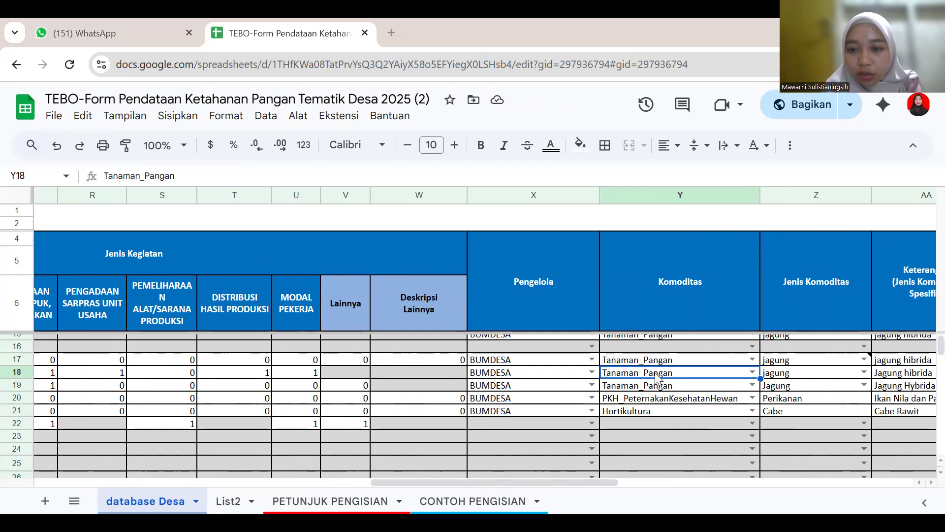
- Check the Komoditas options for row 18 and the matching Jenis Komoditas entry, keeping both values
scroll(659, 378, "right", 2)
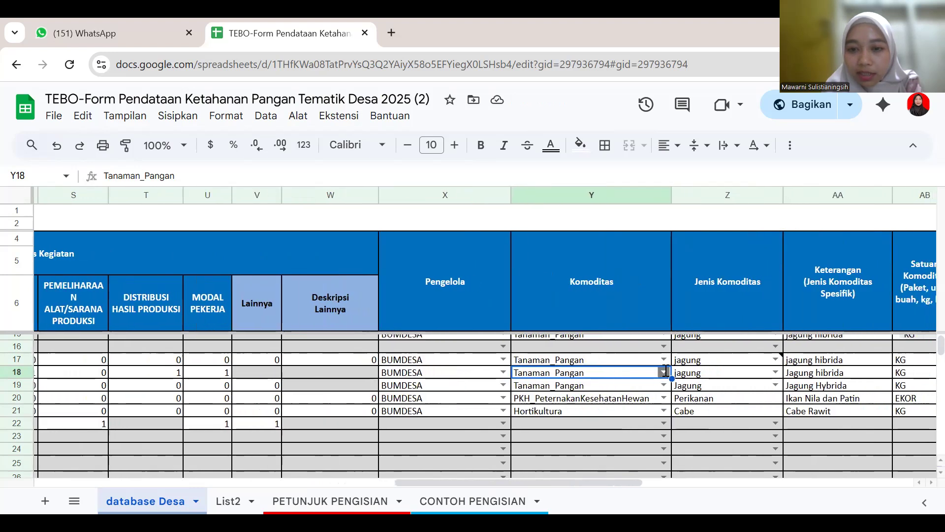
left_click(664, 372)
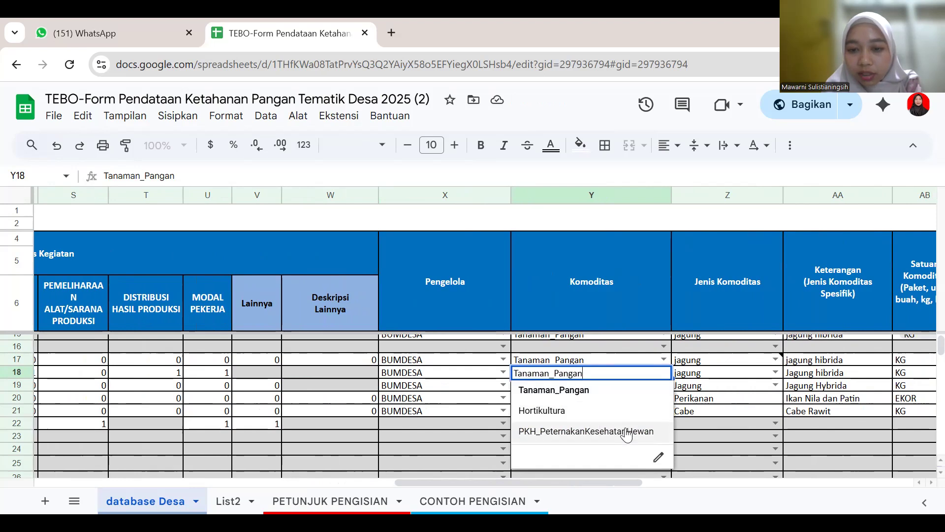
left_click(704, 374)
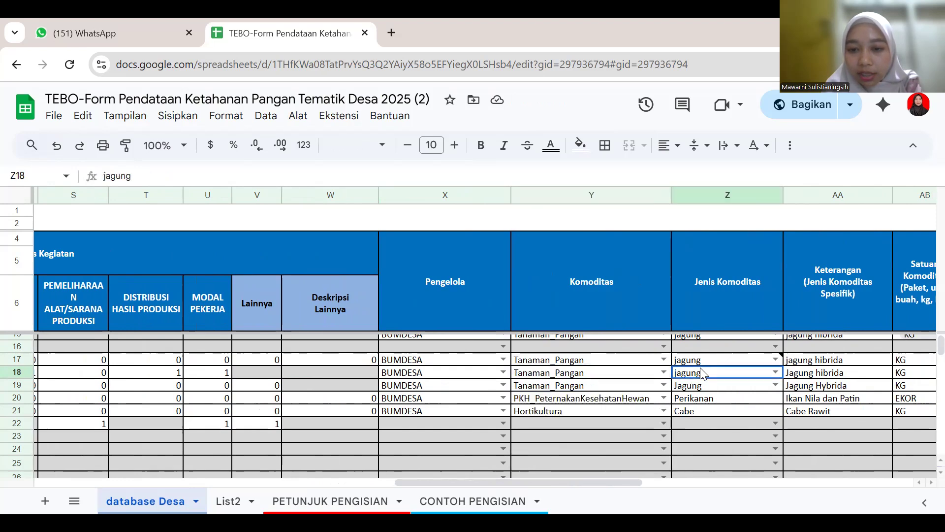
scroll(704, 375, "right", 2)
scroll(704, 374, "right", 1)
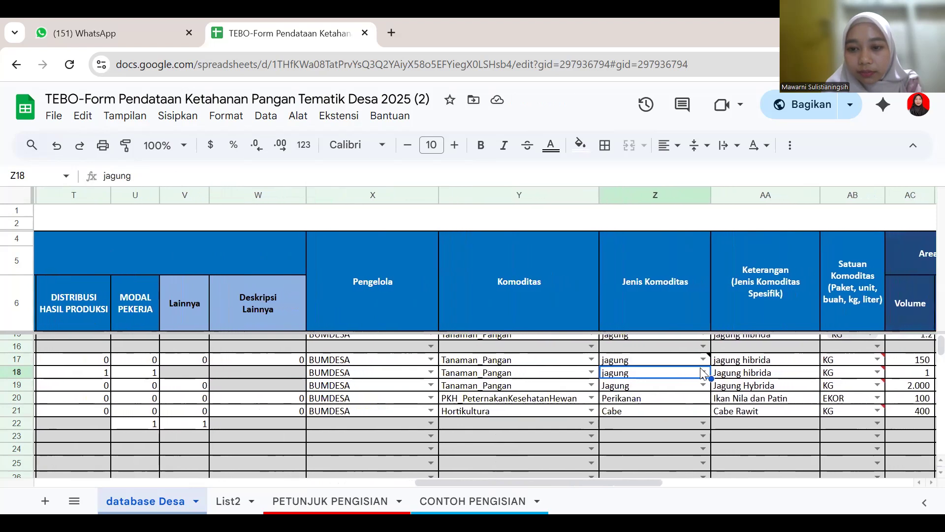
scroll(704, 374, "right", 1)
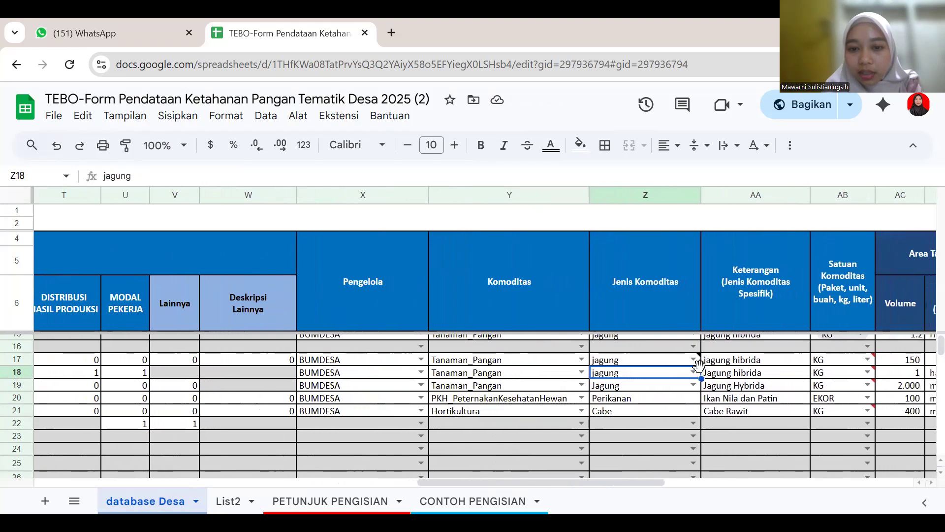
left_click(575, 372)
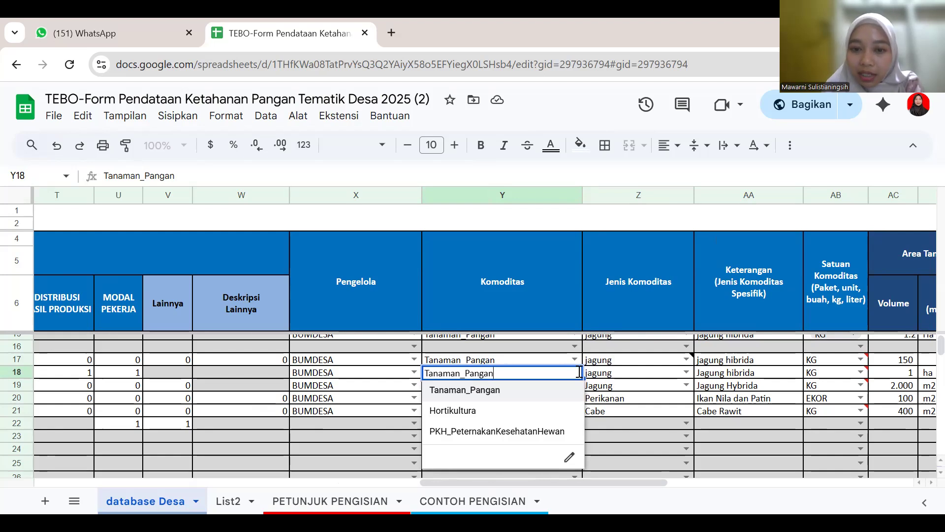
left_click(626, 376)
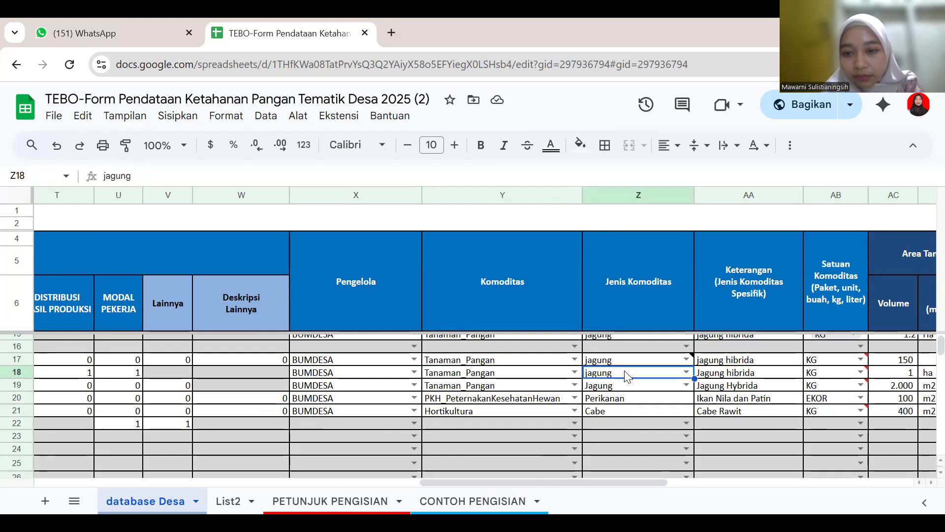
- View row 18's specific commodity description in the Keterangan (Jenis Komoditas Spesifik) column
scroll(625, 376, "right", 1)
scroll(626, 376, "right", 2)
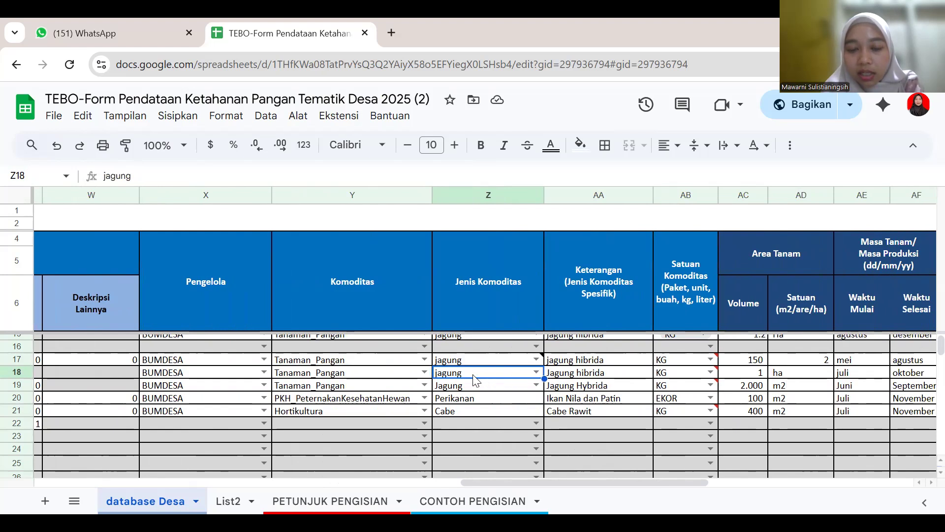
left_click(597, 375)
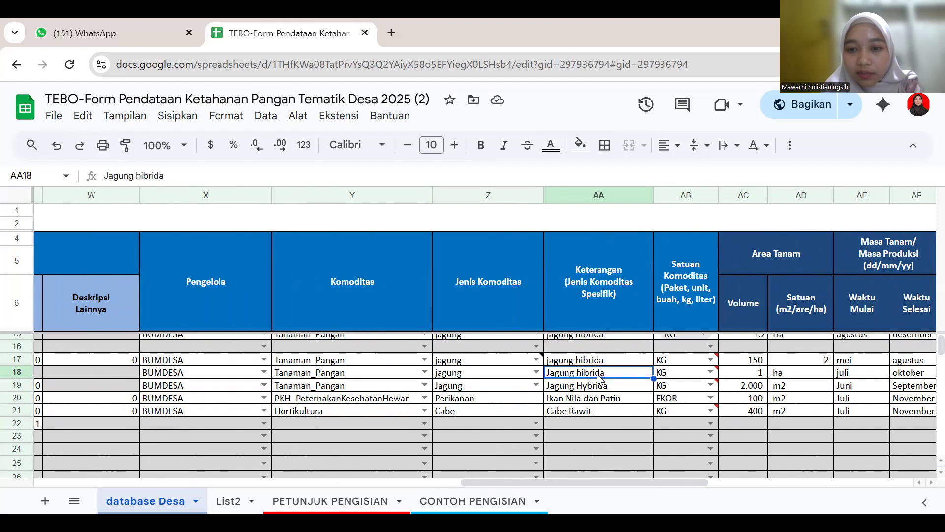
- Review row 18's commodity unit and its Area Tanam volume and unit of measure
scroll(599, 379, "right", 3)
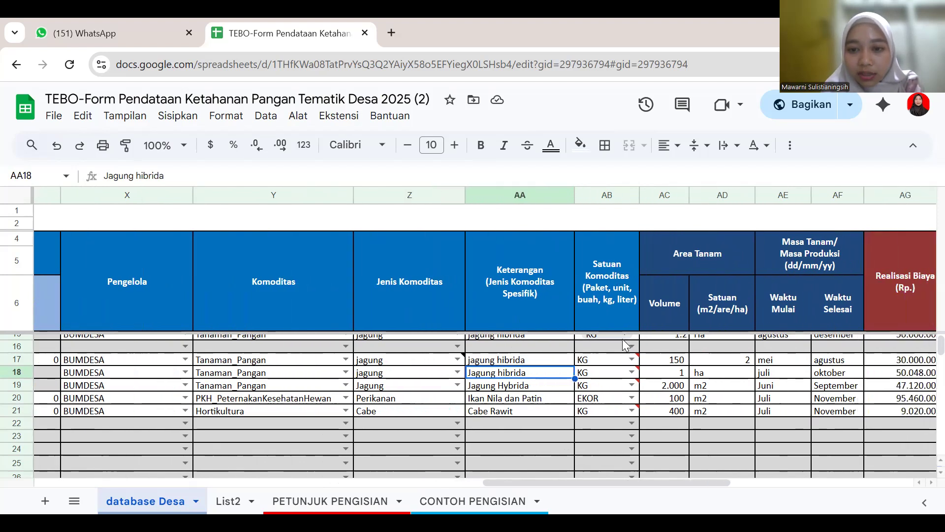
mouse_move(633, 375)
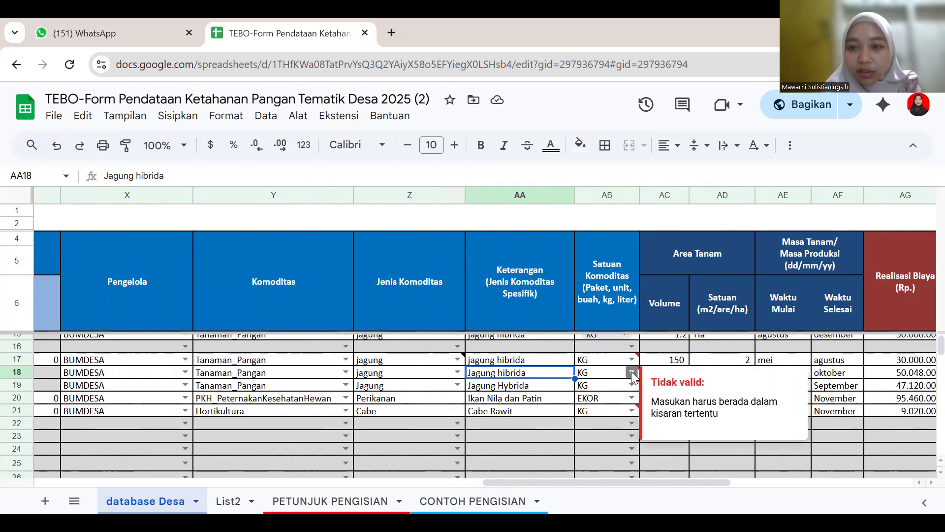
scroll(655, 377, "right", 2)
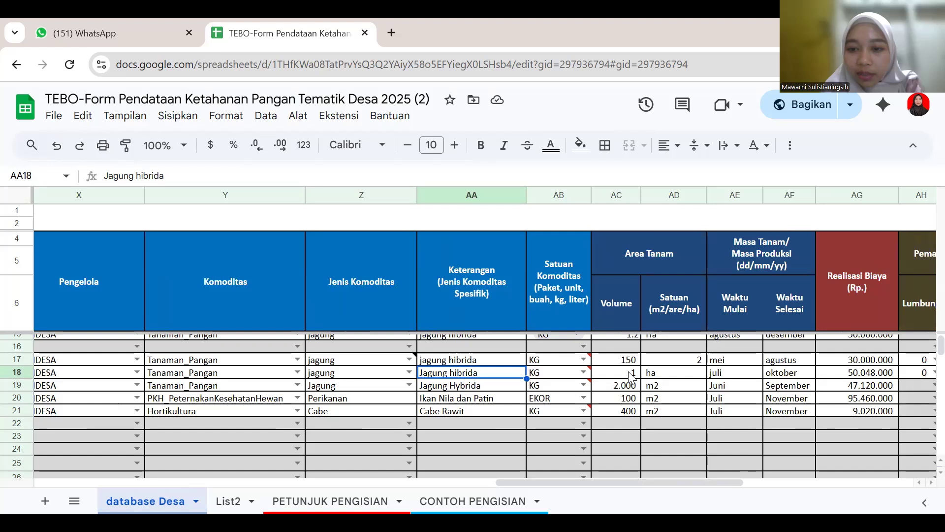
left_click(630, 377)
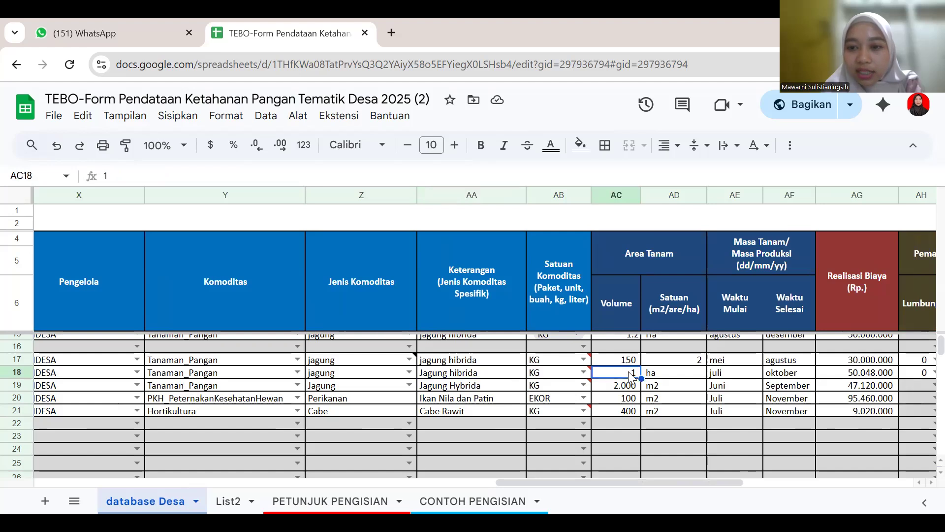
left_click(671, 375)
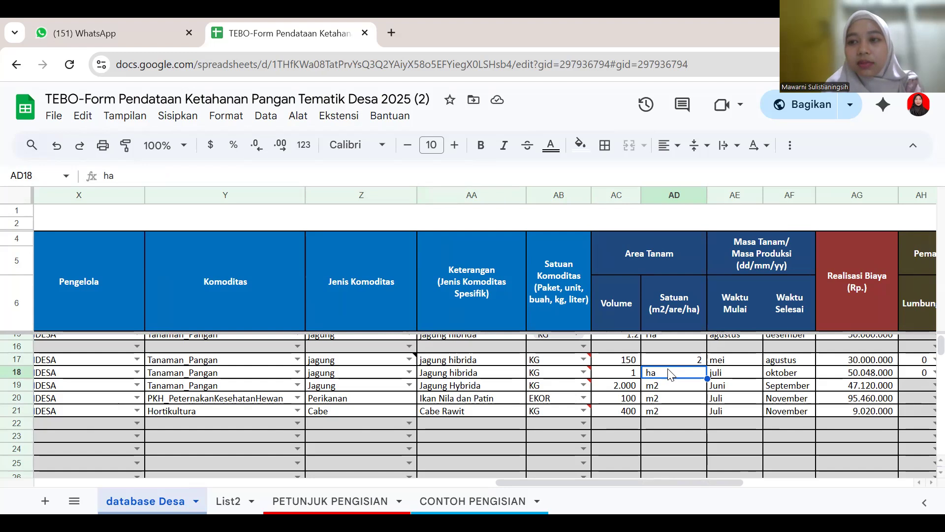
- Review row 18's Masa Tanam start and end months and its Realisasi Biaya amount
scroll(670, 375, "right", 2)
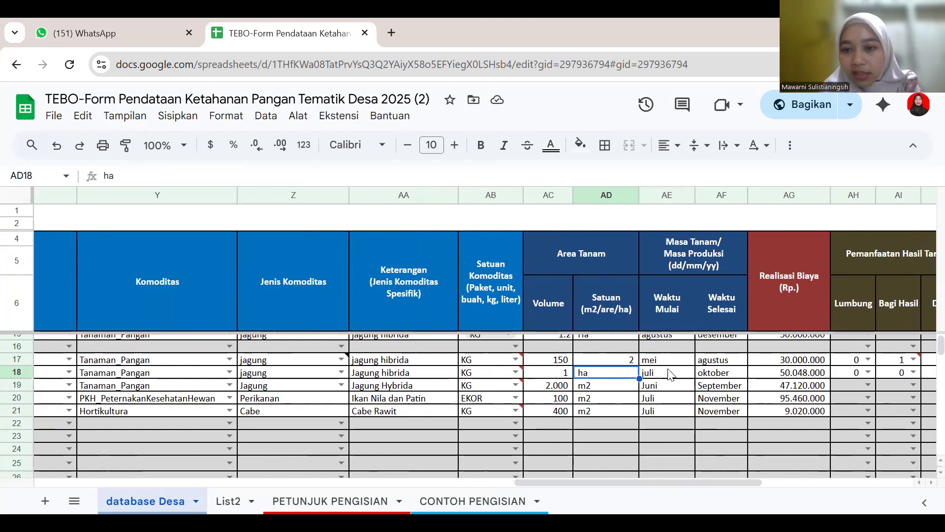
left_click(671, 375)
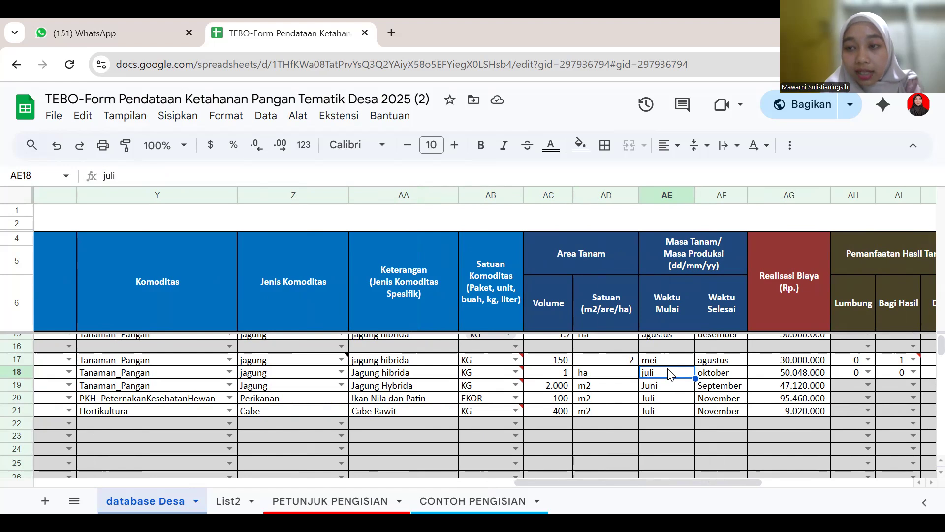
scroll(669, 374, "up", 2)
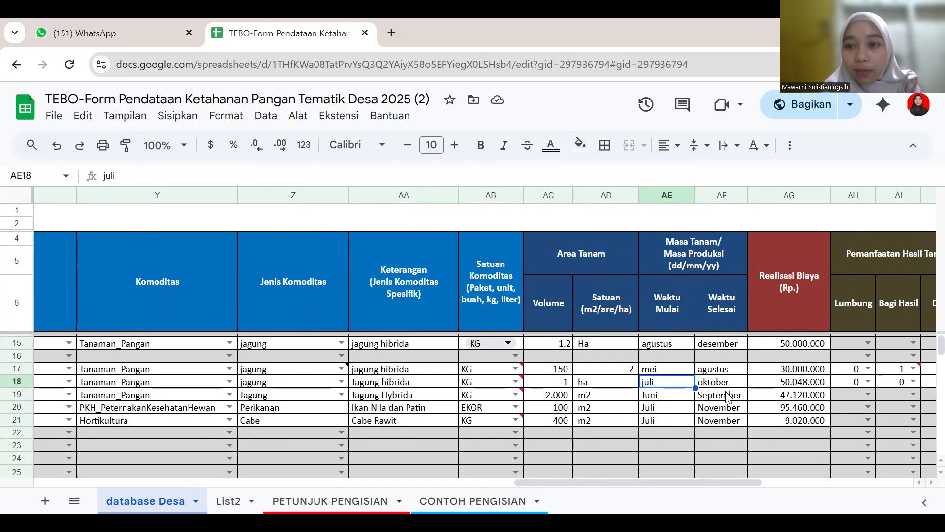
scroll(728, 397, "right", 2)
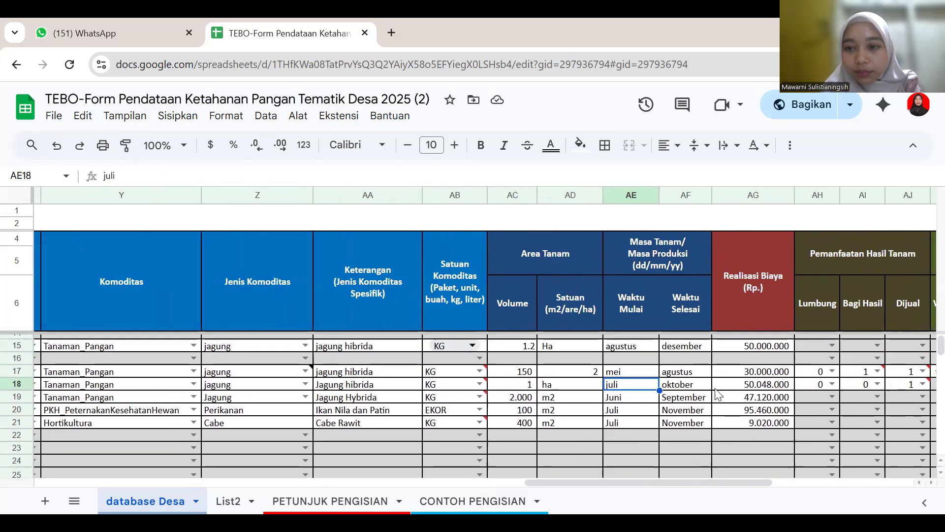
left_click(690, 387)
scroll(689, 389, "right", 3)
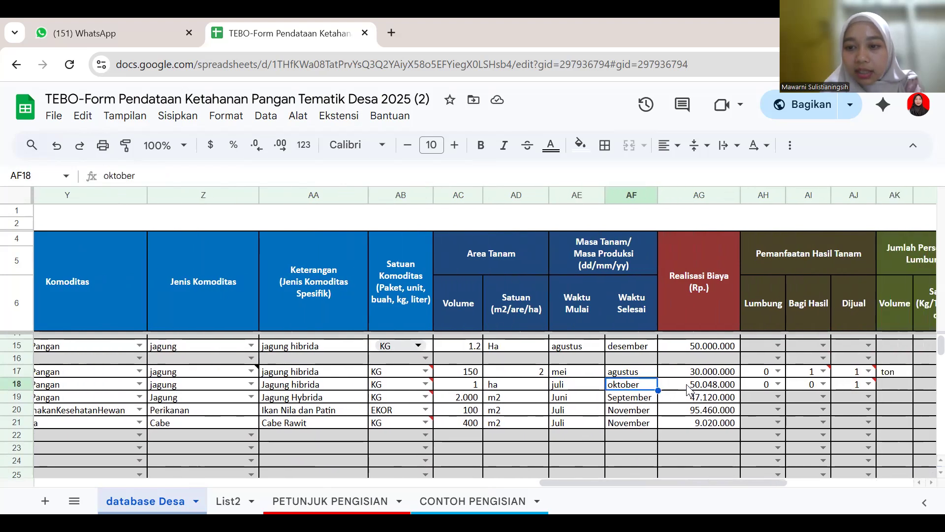
left_click(709, 388)
scroll(709, 388, "right", 3)
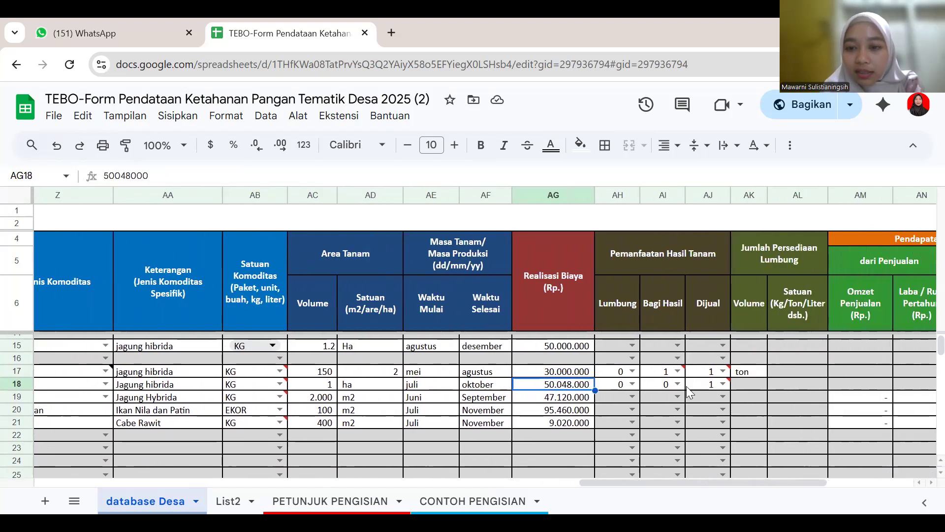
- Try to set the Lumbung value in row 18 to 1 under Pemanfaatan Hasil Tanam
left_click(613, 387)
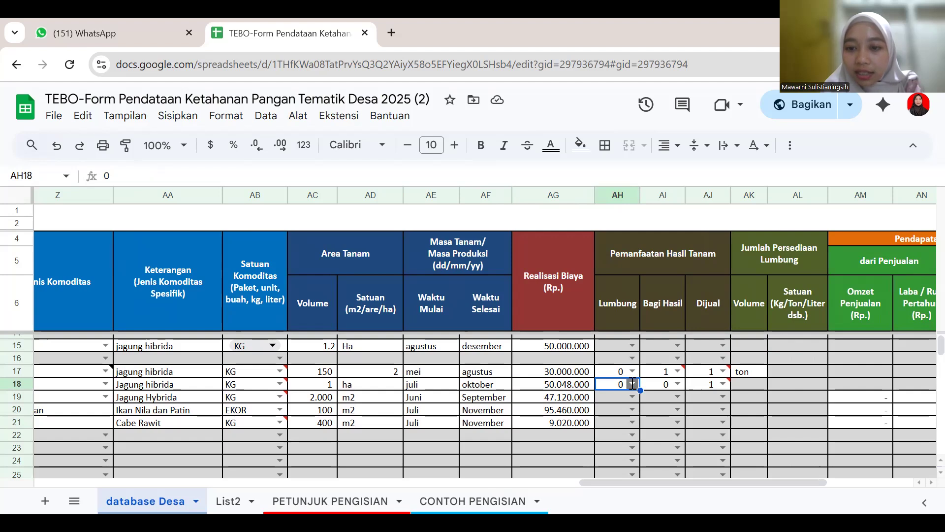
double_click(633, 385)
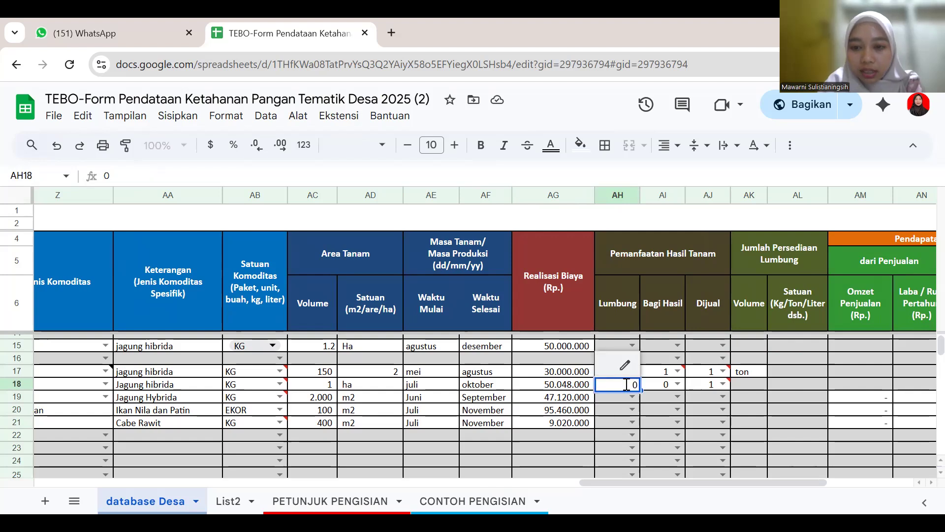
key("BackSpace")
type("1")
left_click(664, 383)
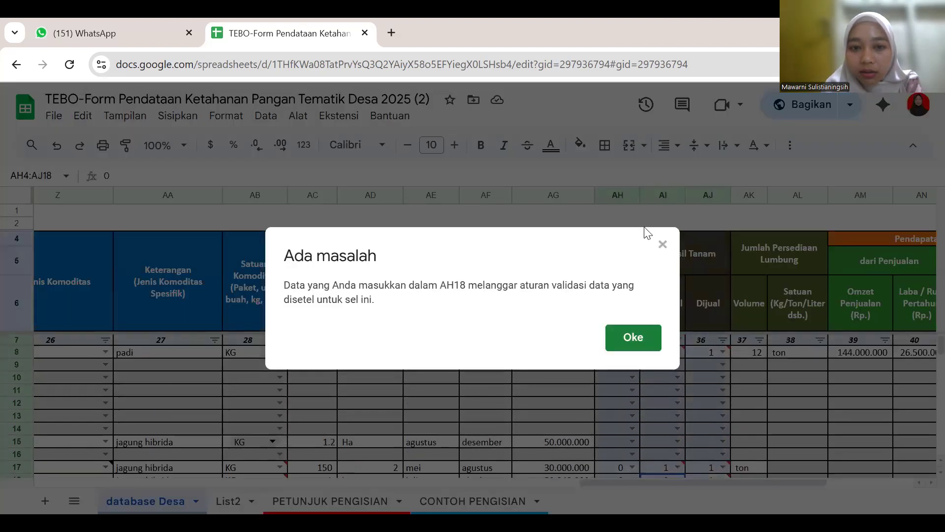
left_click(632, 337)
scroll(652, 387, "down", 2)
- Enter 1 as row 18's Lumbung value, but replace it with 0 before committing the cell
left_click(620, 411)
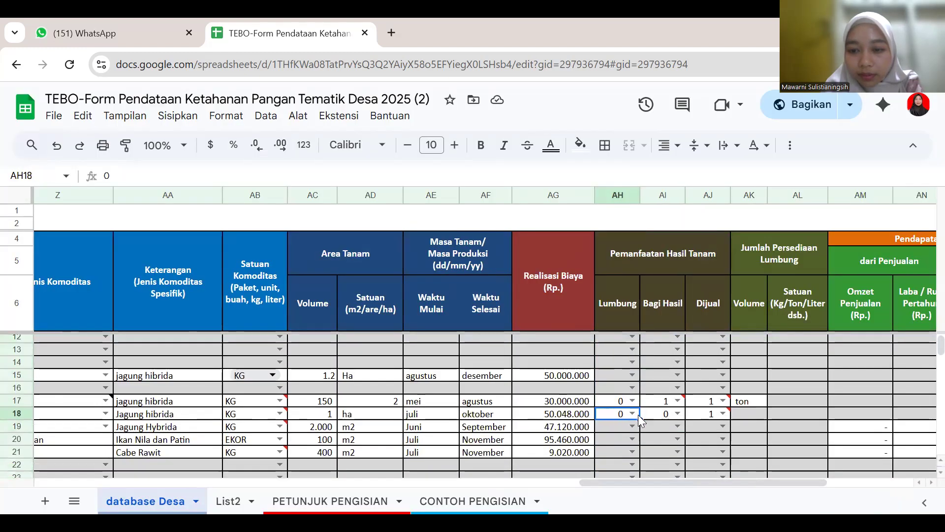
double_click(623, 412)
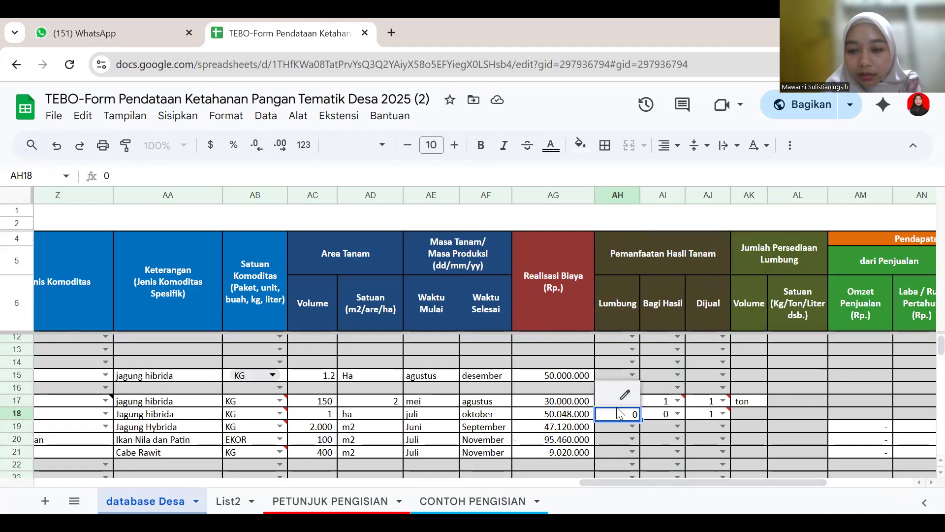
type("1")
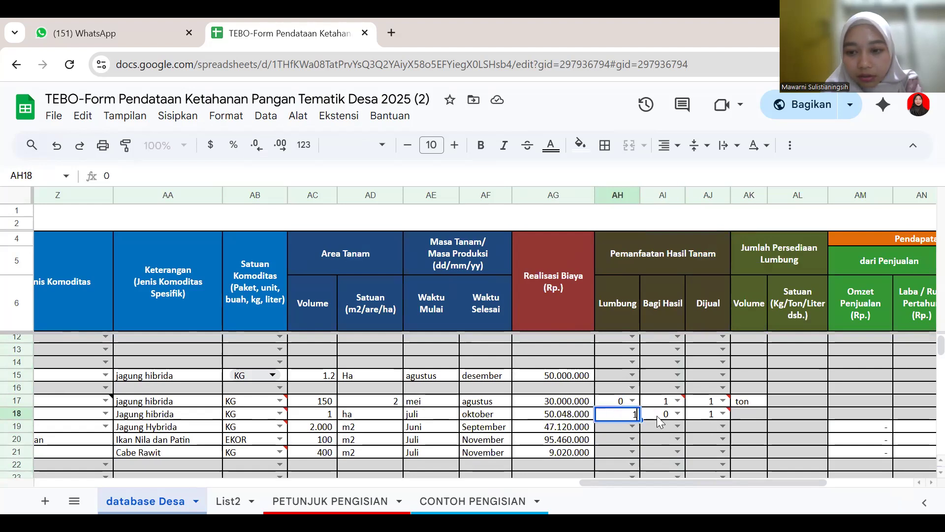
key("BackSpace")
type("0")
left_click(657, 416)
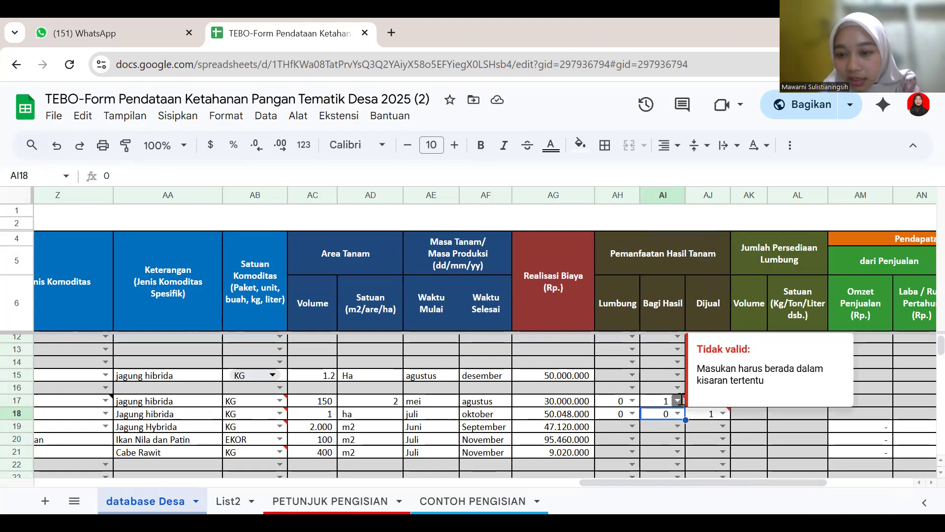
- Check the Bagi Hasil and Dijual flags in rows 17 and 18 without changing them
double_click(680, 400)
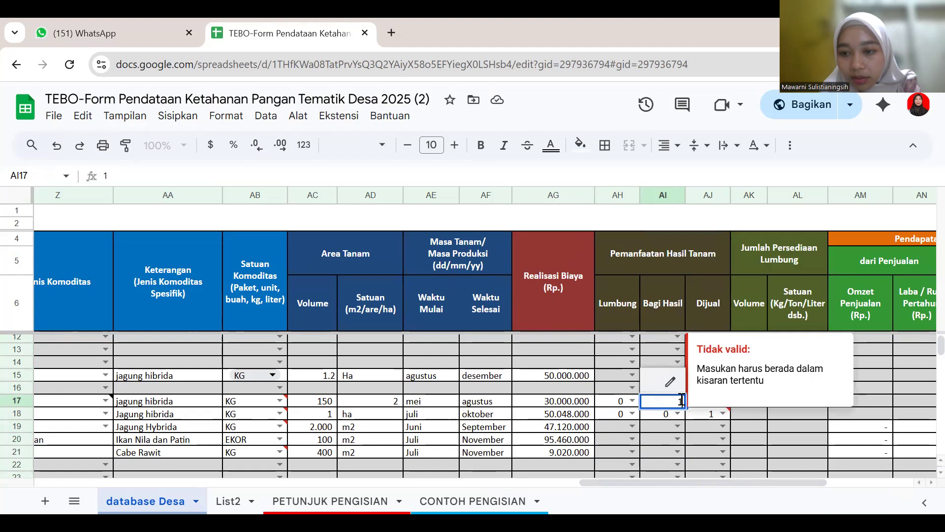
left_click(662, 415)
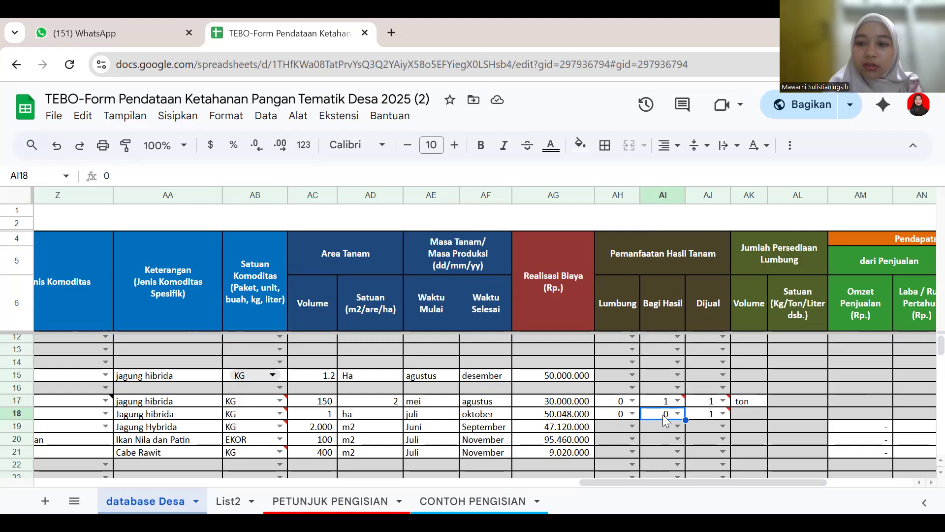
mouse_move(710, 405)
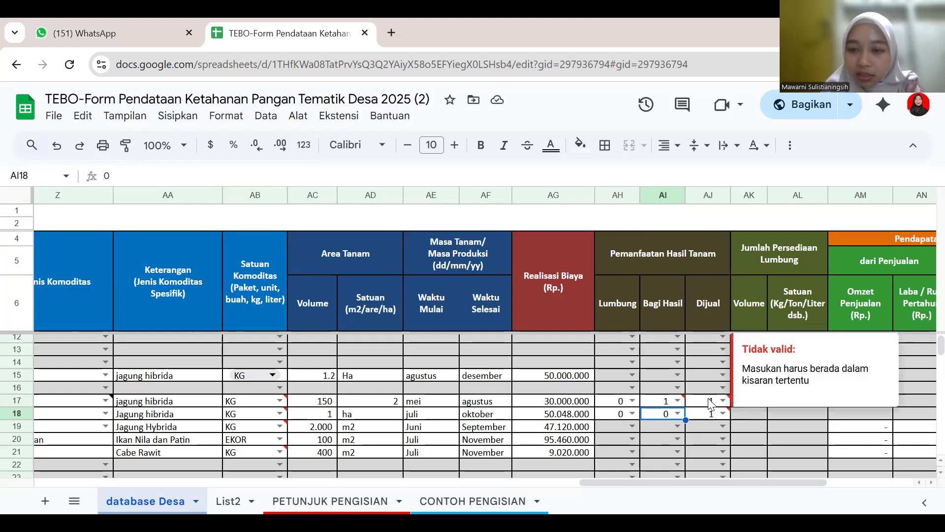
- Clear the misplaced "ton" entry from row 17's Volume cell under Jumlah Persediaan Lumbung
left_click(743, 415)
scroll(743, 415, "right", 3)
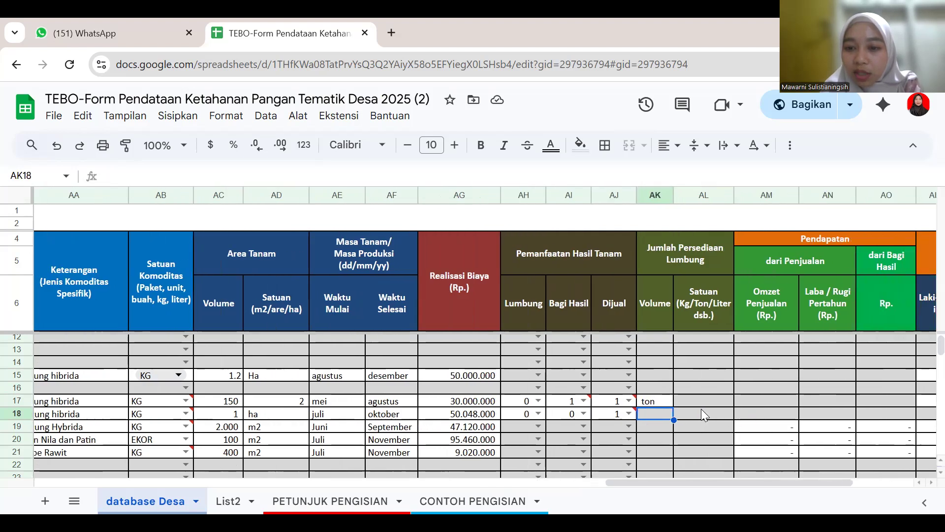
left_click(661, 397)
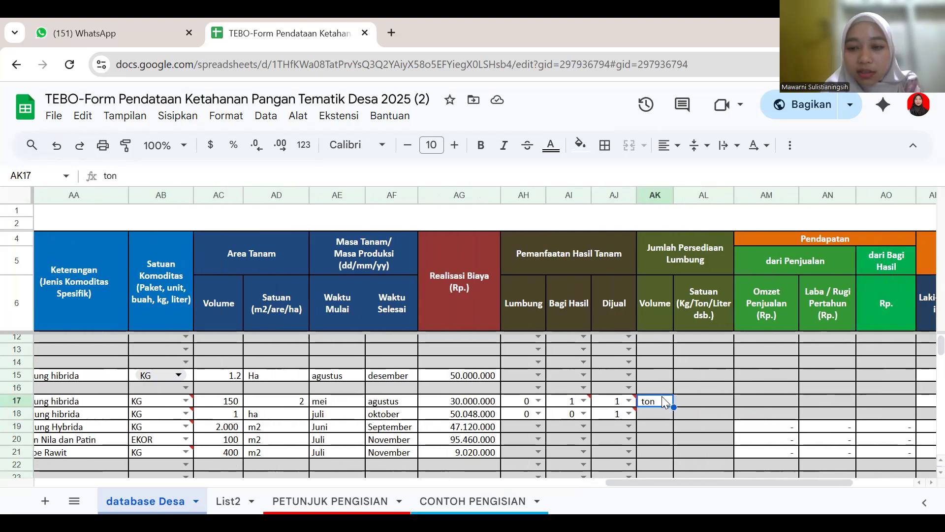
key("Delete")
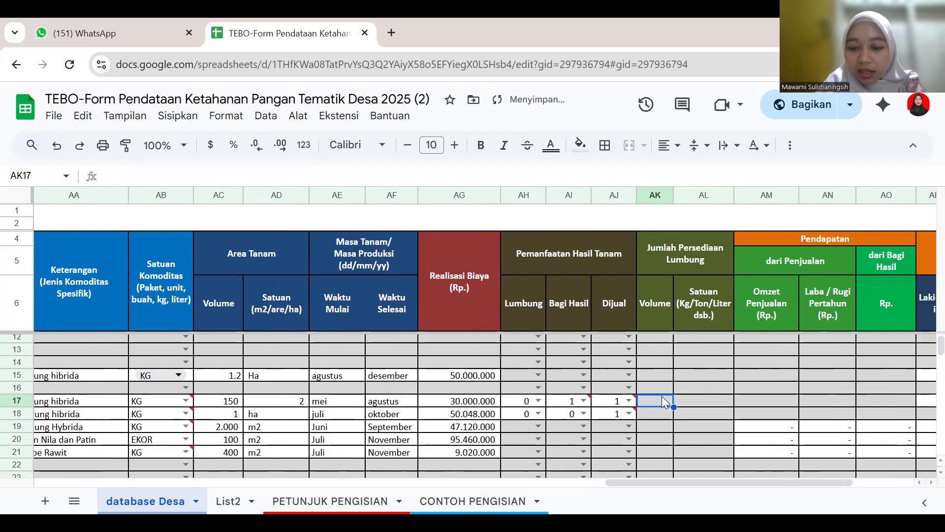
- Review the Lumbung stock Satuan column and the Pendapatan columns for sales turnover, annual profit or loss, and profit sharing
left_click(697, 398)
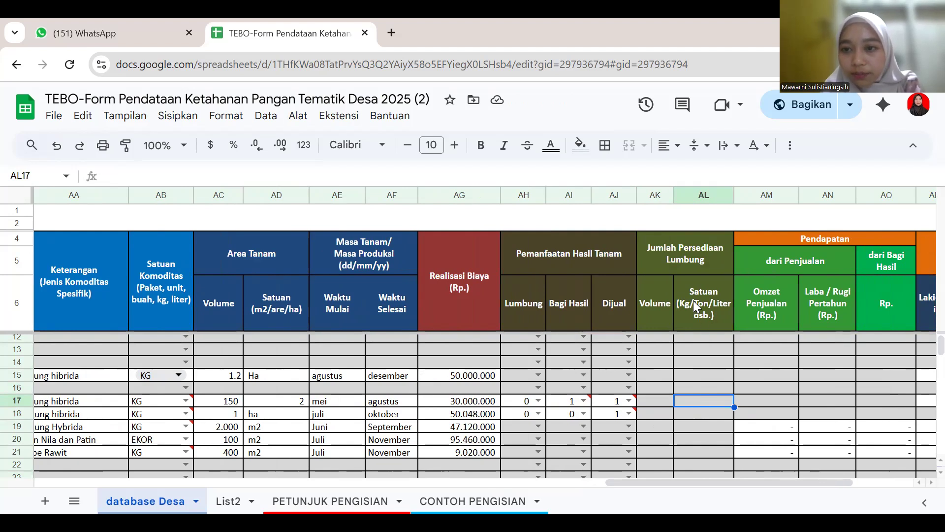
left_click(763, 394)
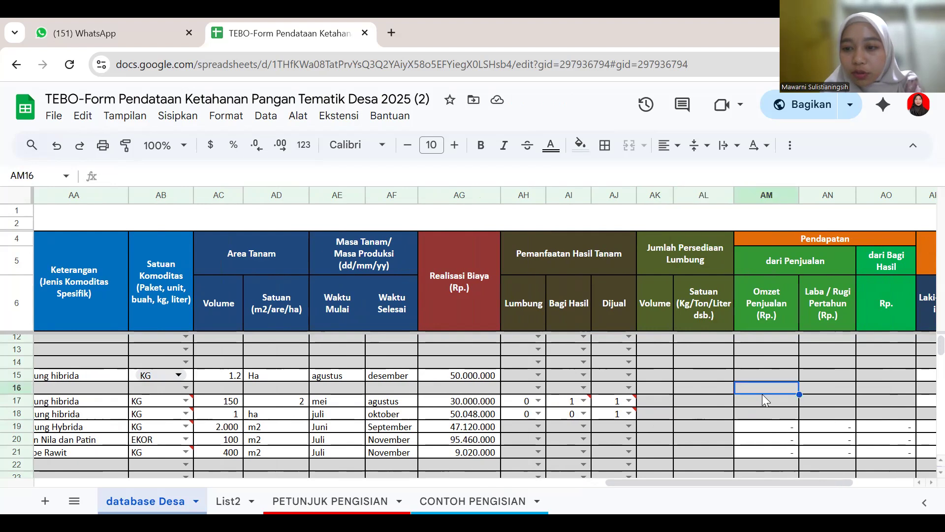
left_click(762, 405)
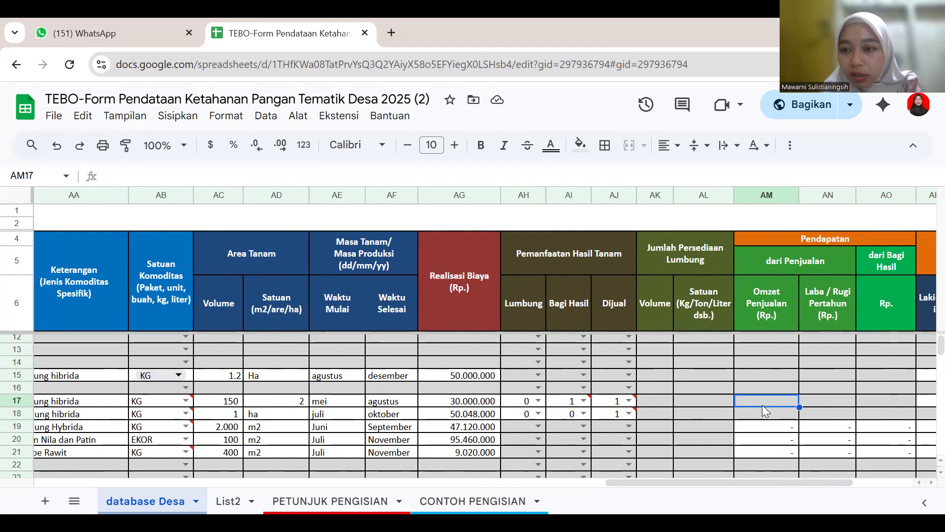
scroll(762, 405, "right", 2)
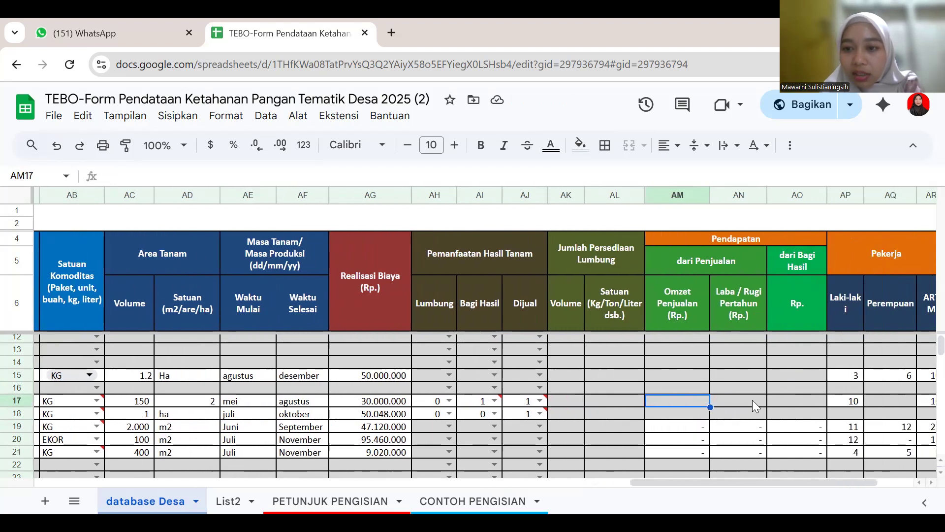
left_click(737, 393)
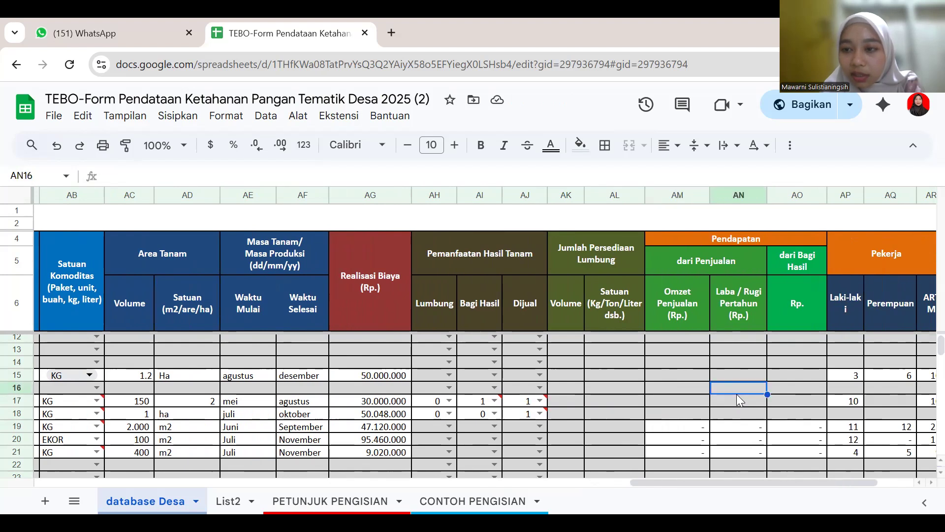
scroll(737, 394, "right", 1)
scroll(736, 394, "right", 1)
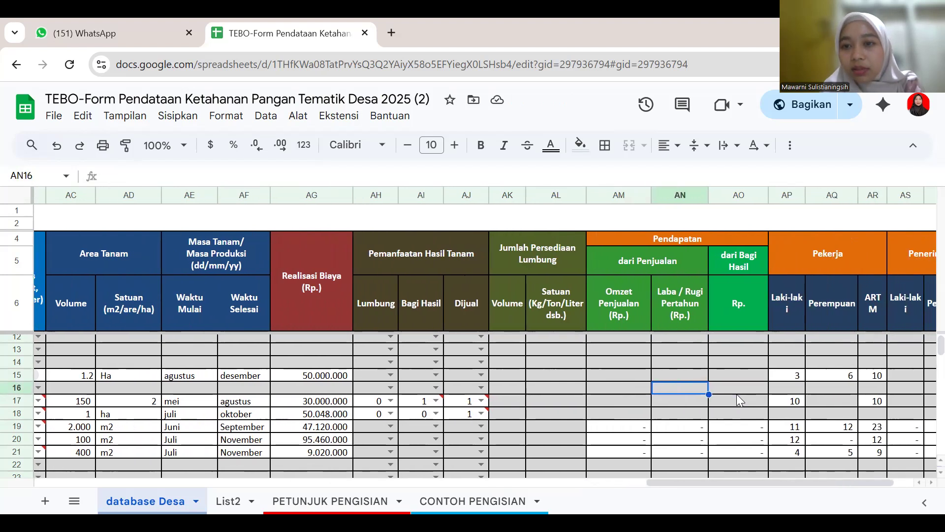
scroll(736, 393, "right", 1)
left_click(727, 385)
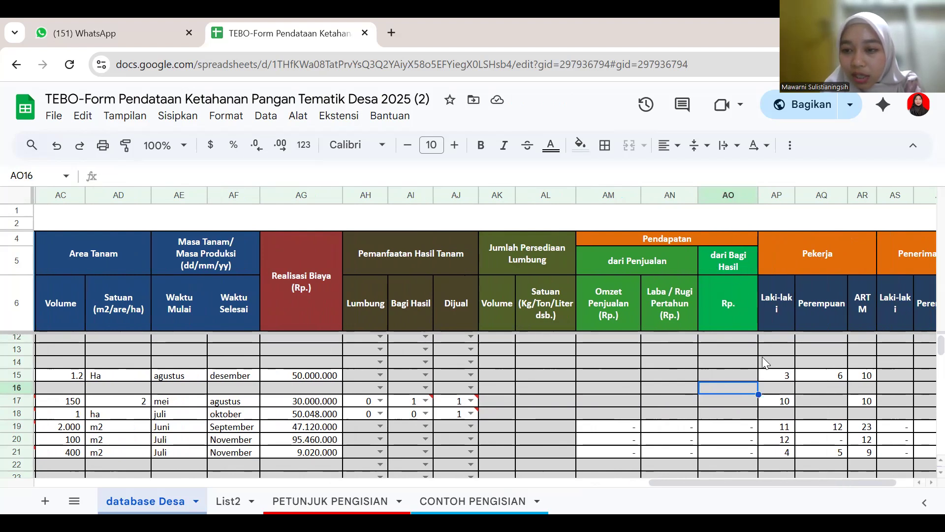
- Examine the Pekerja columns, starting with row 17's Laki-laki entry, and the neighbouring Penerima Manfaat columns
left_click(778, 388)
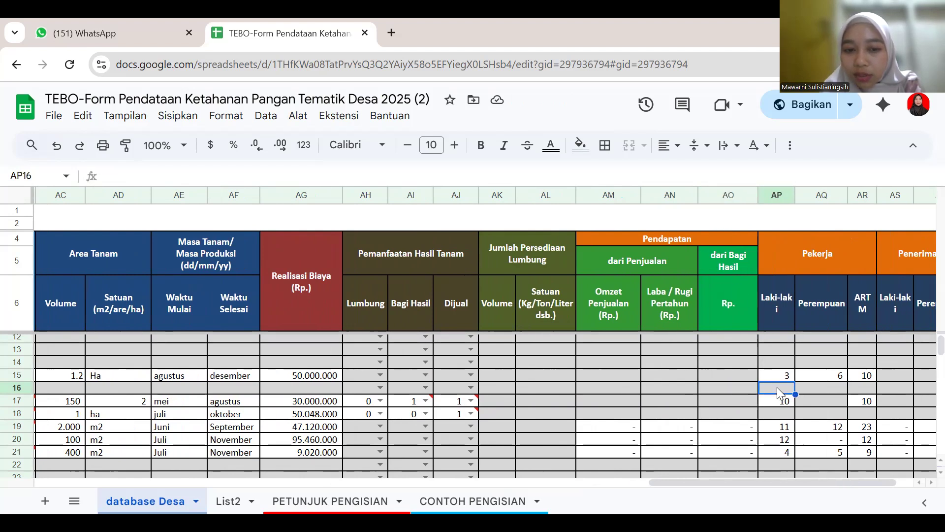
left_click(778, 405)
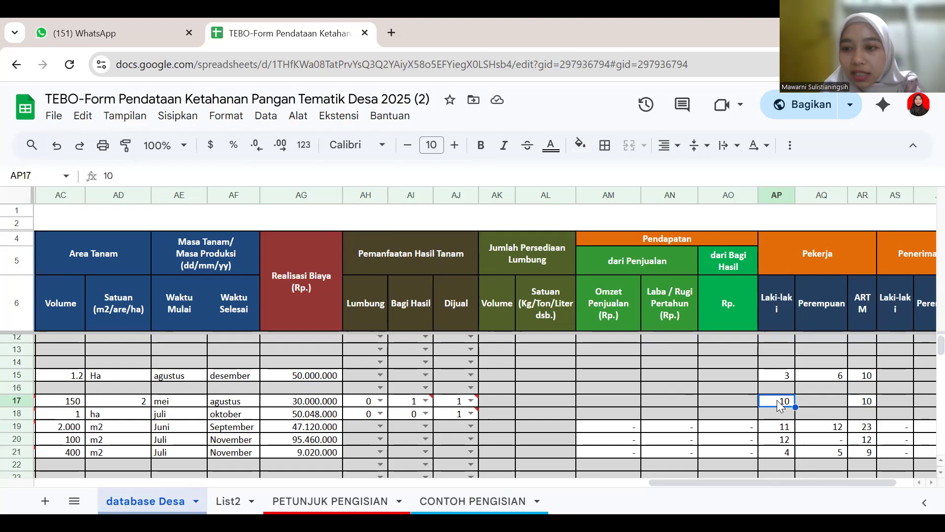
scroll(777, 399, "right", 1)
scroll(776, 400, "left", 1)
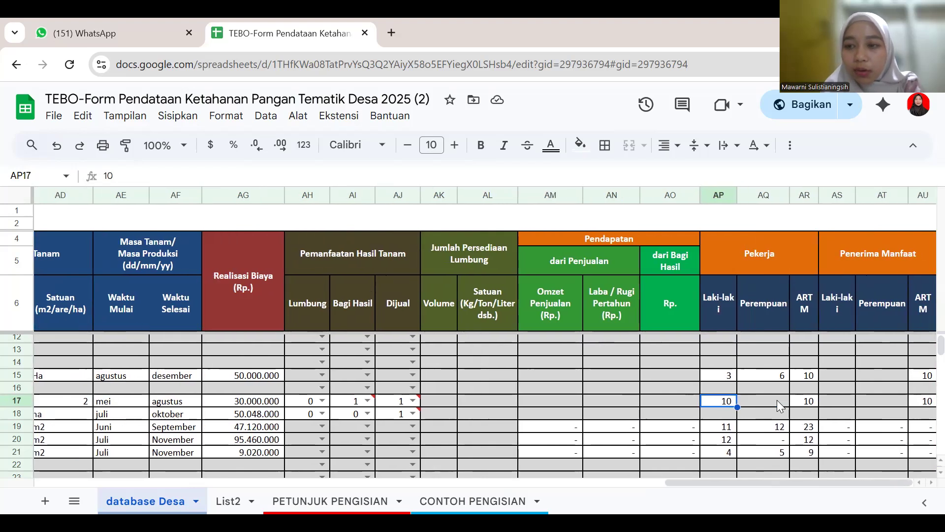
scroll(777, 400, "right", 1)
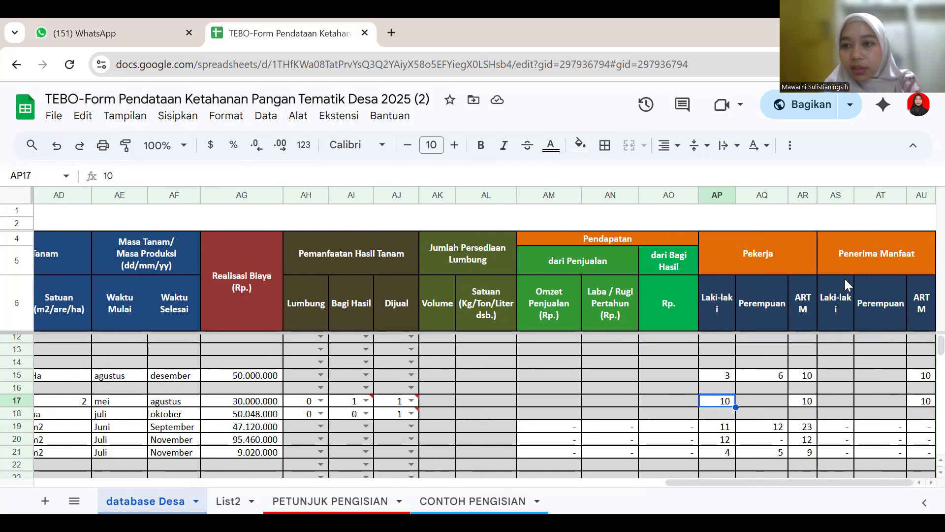
- Examine row 17's Penerima Manfaat cells for Laki-laki, Perempuan and ARTM alongside the Pekerja columns
left_click(837, 400)
left_click(895, 401)
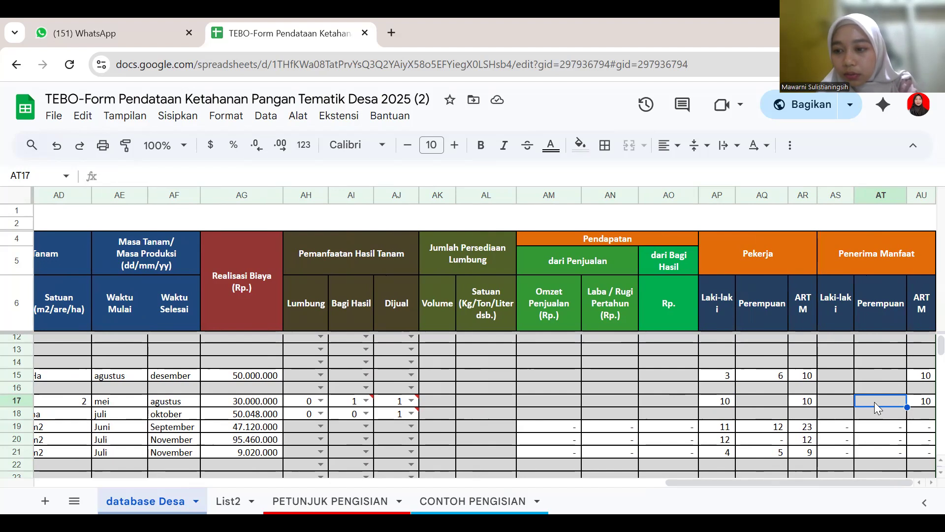
left_click(924, 405)
scroll(925, 405, "down", 2)
scroll(925, 404, "up", 4)
scroll(925, 405, "down", 2)
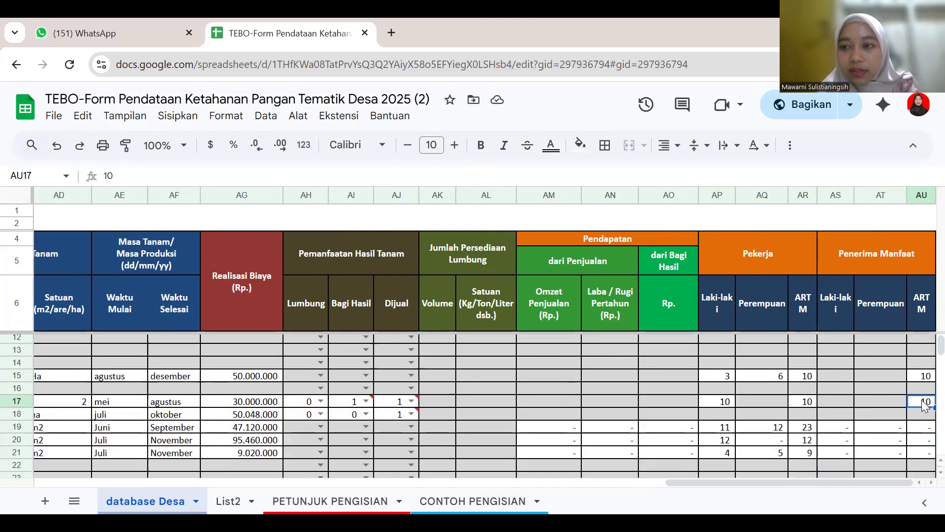
scroll(924, 402, "left", 3)
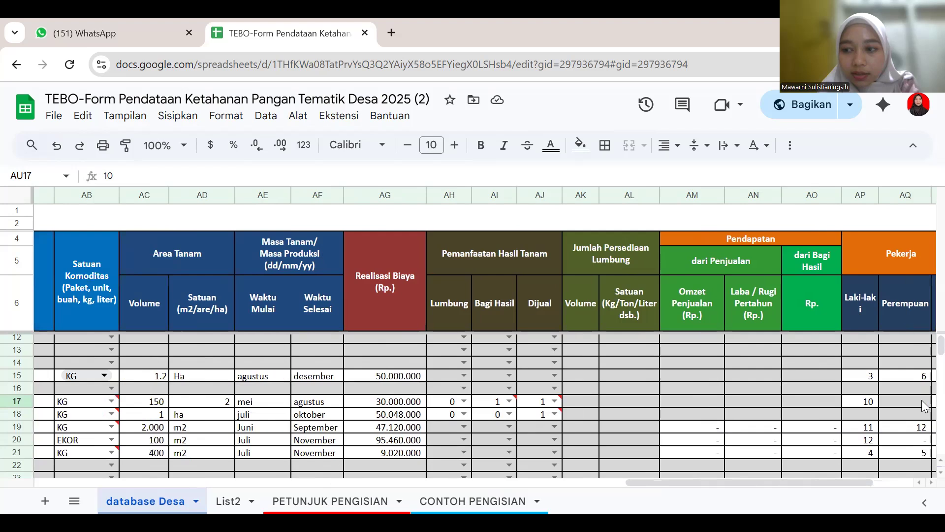
scroll(924, 402, "right", 3)
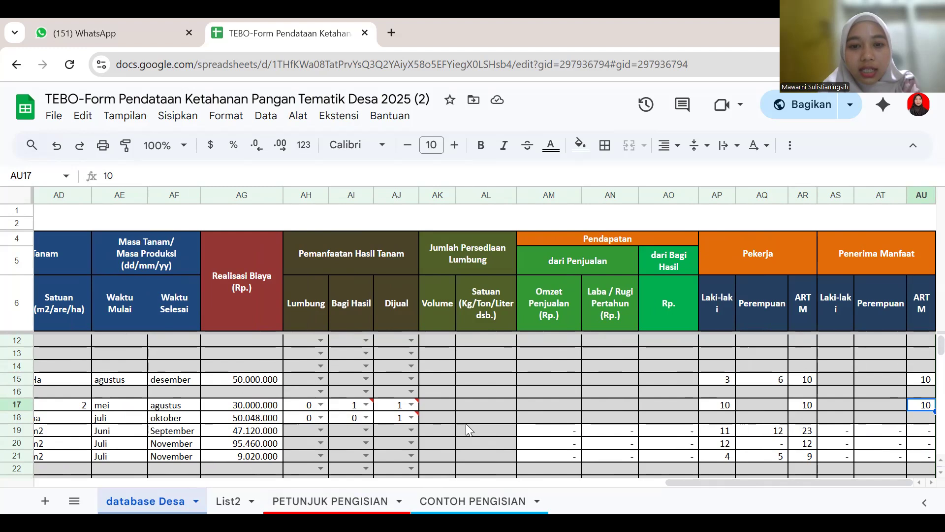
- Look back across the form to the village columns and review the village rows down to Sepakat Bersatu in rows 109 to 111
scroll(466, 429, "left", 10)
scroll(466, 429, "left", 8)
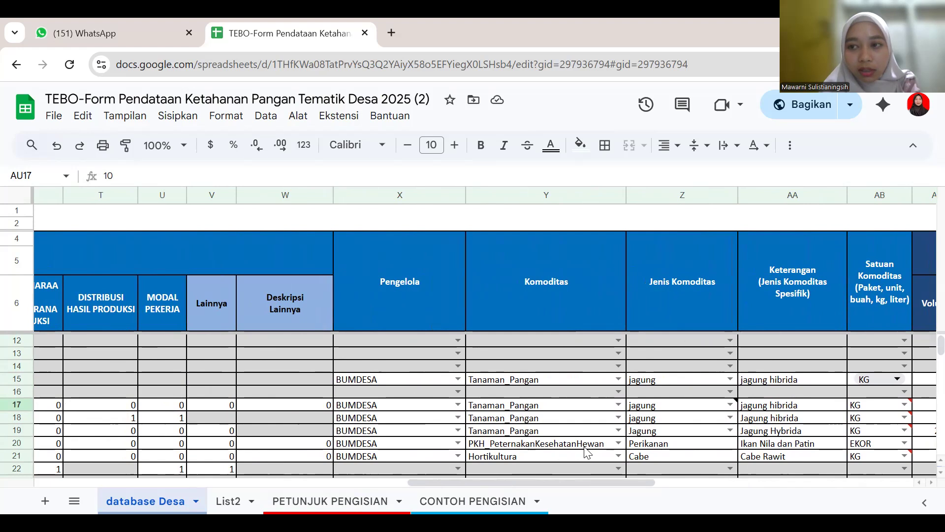
scroll(586, 449, "left", 5)
scroll(585, 450, "left", 10)
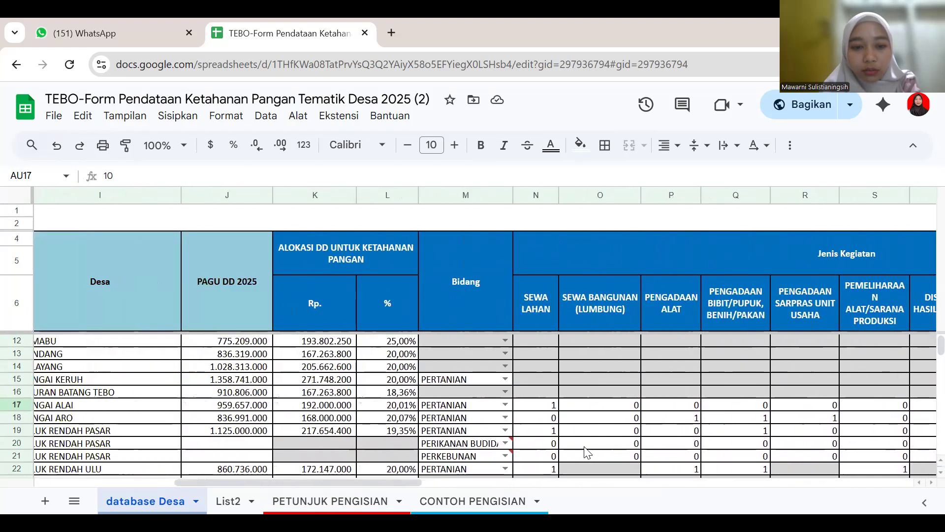
scroll(586, 450, "down", 11)
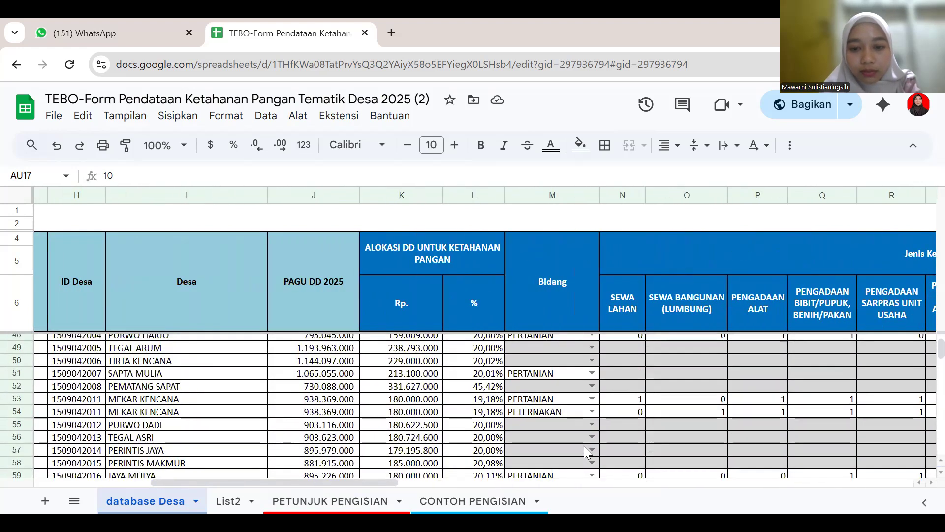
scroll(586, 451, "down", 1)
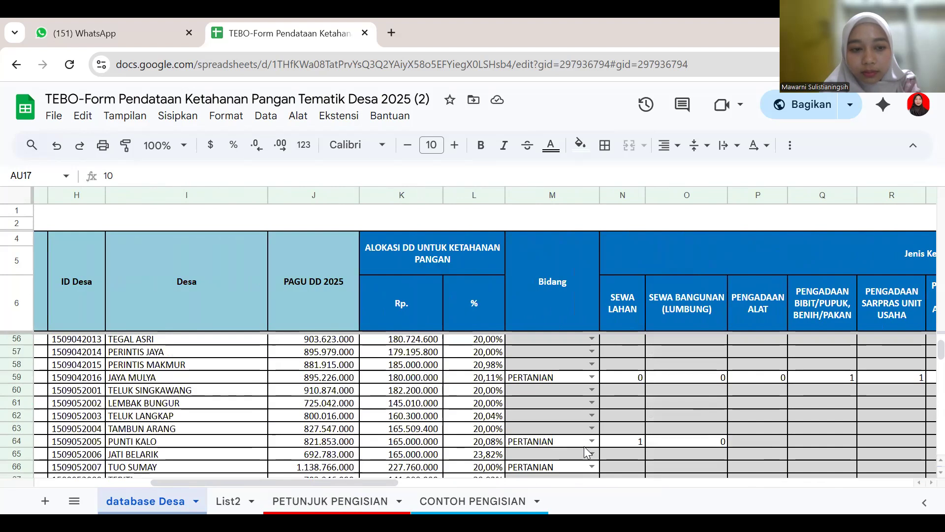
scroll(586, 450, "down", 5)
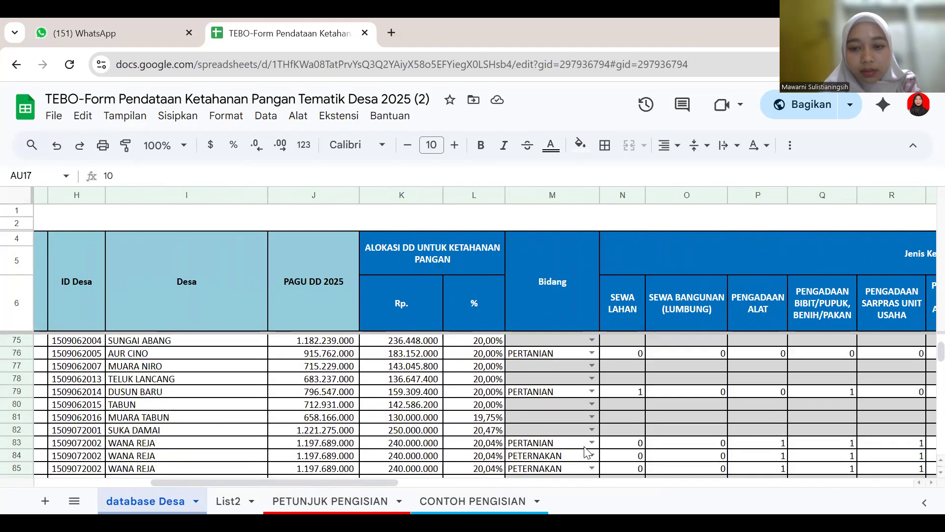
scroll(584, 446, "down", 8)
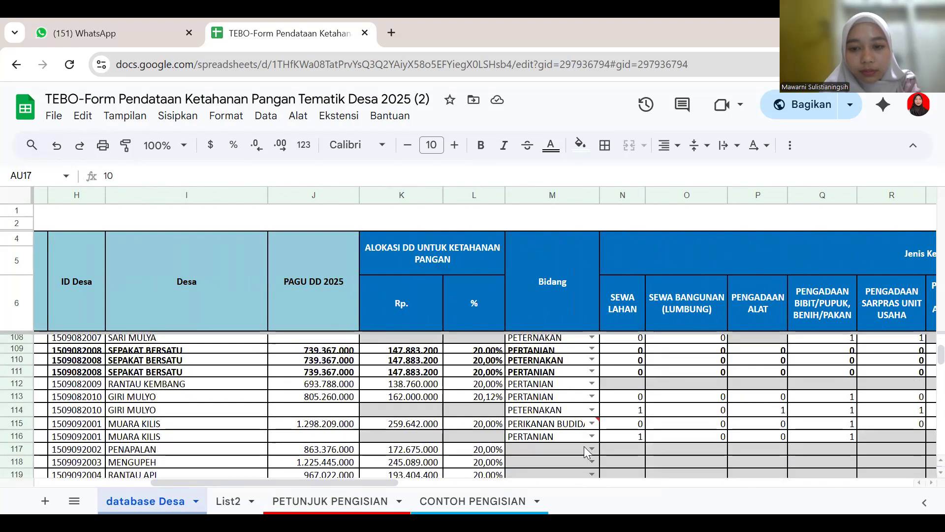
scroll(584, 446, "up", 1)
scroll(584, 446, "up", 1)
scroll(584, 446, "left", 2)
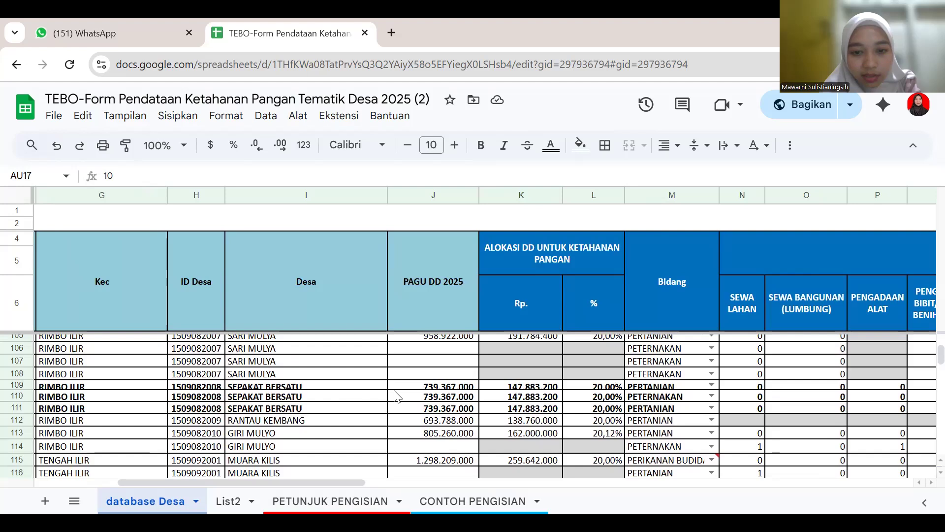
- Inspect the Sepakat Bersatu food-security allocation amounts and the row 110 percentage formula's reference to PAGU DD 2025, leaving the formula unedited
left_click(604, 399)
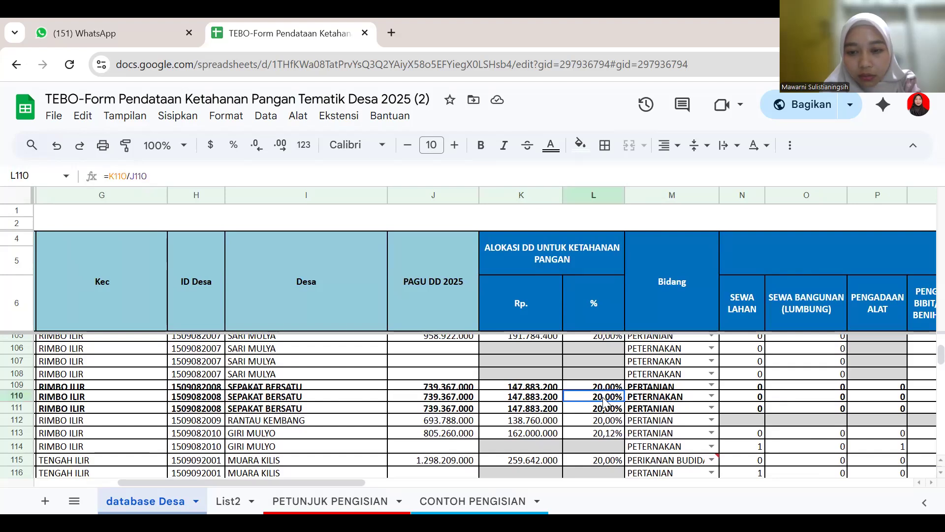
left_click(546, 399)
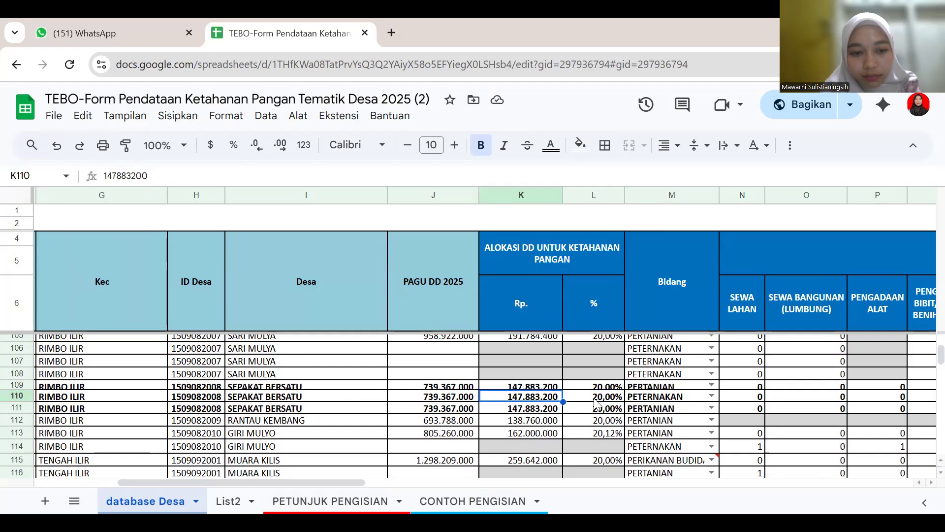
left_click(596, 401)
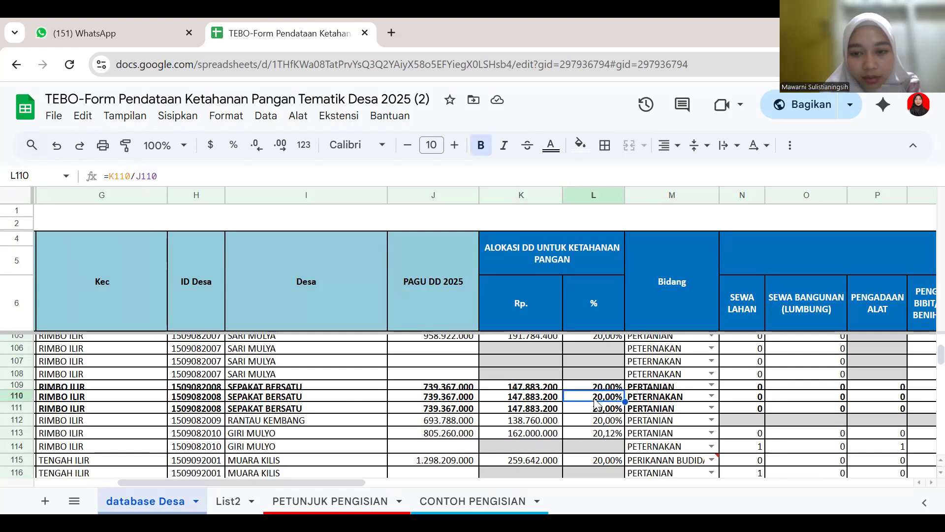
left_click(548, 386)
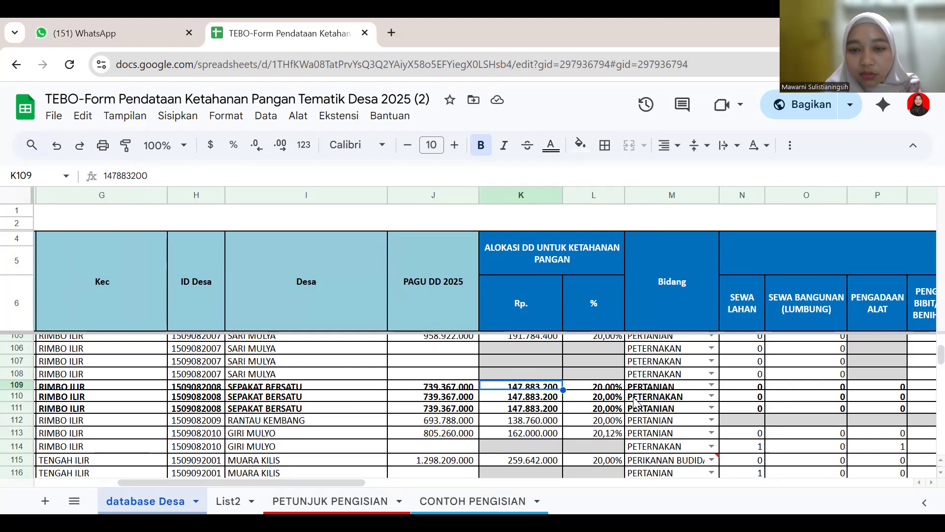
left_click(609, 401)
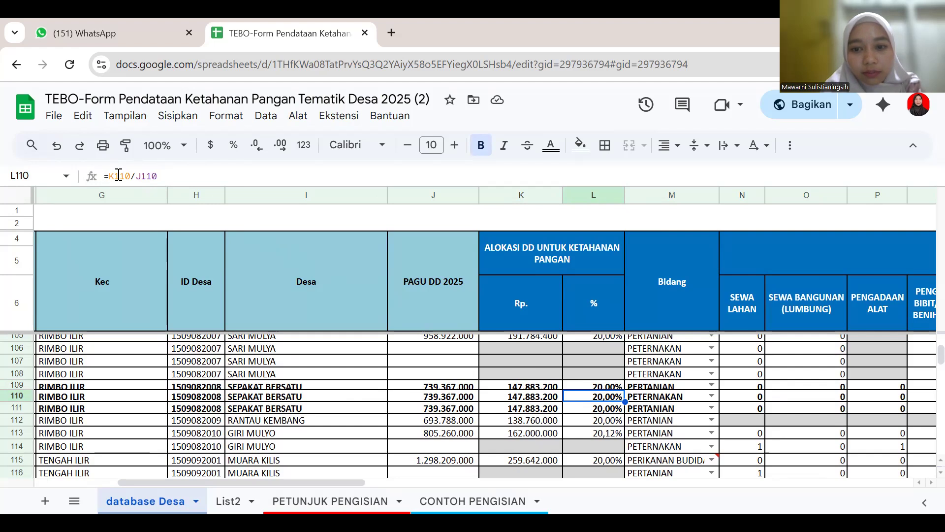
left_click(158, 176)
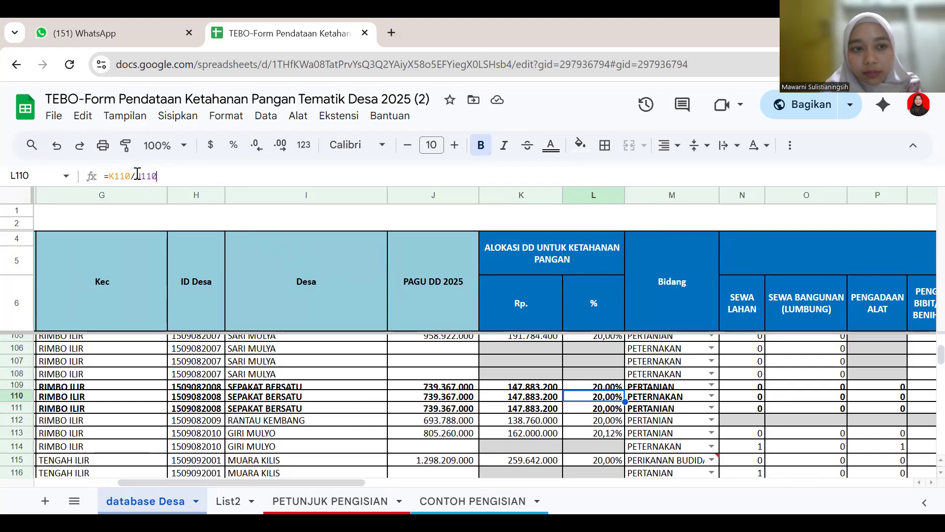
double_click(141, 175)
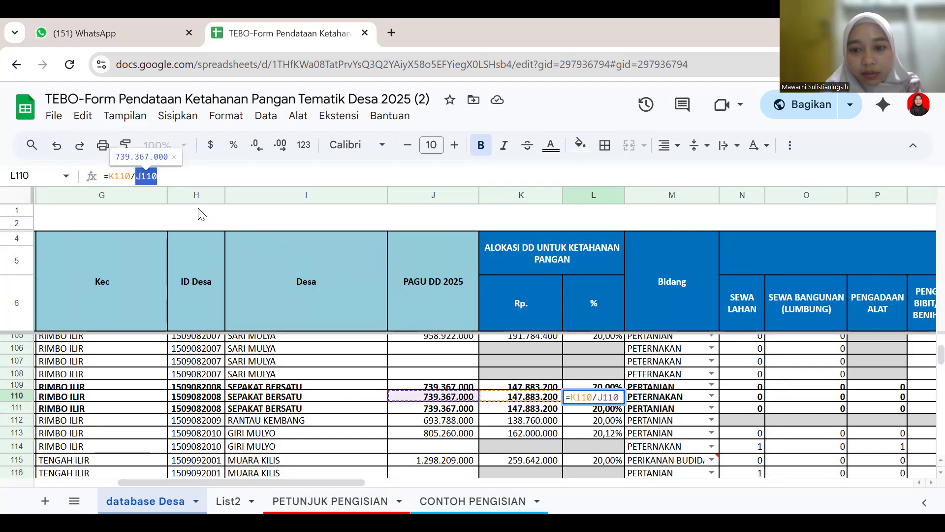
left_click(592, 347)
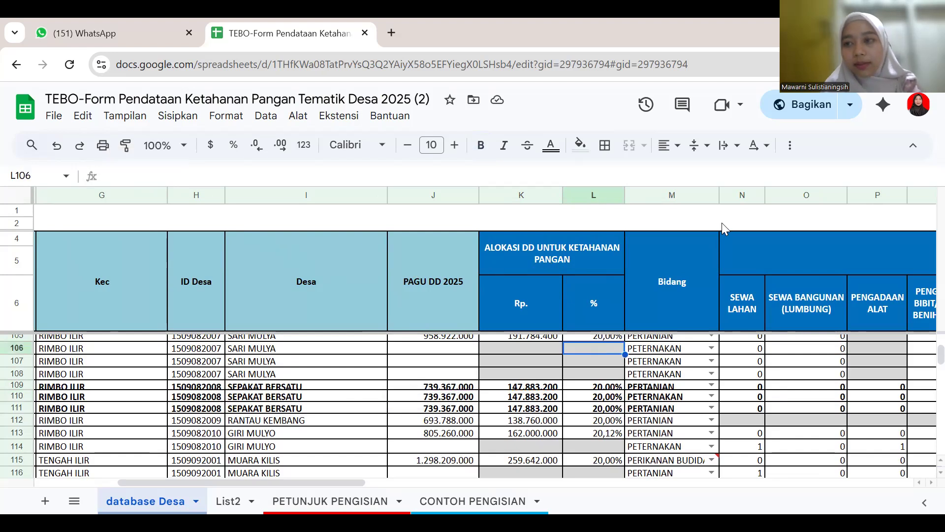